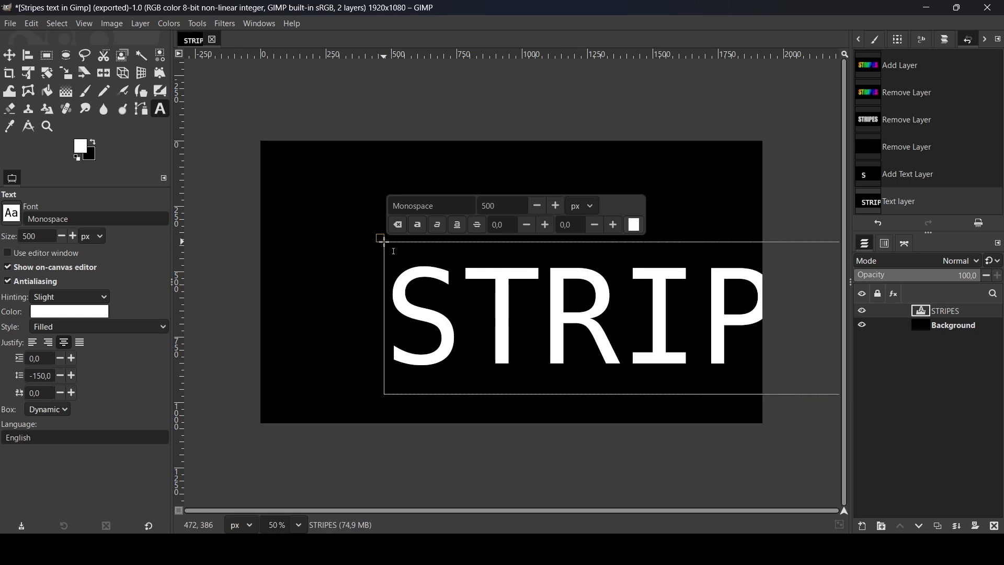
Change the font of the whole STRIPES text to Anton Regular.
key("ctrl+a")
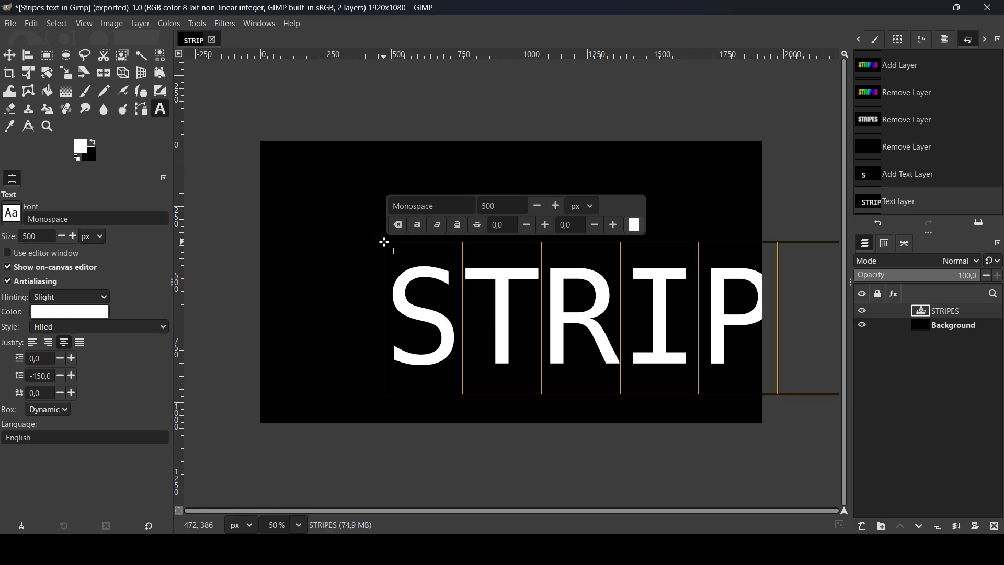
left_click(450, 206)
type("Ant")
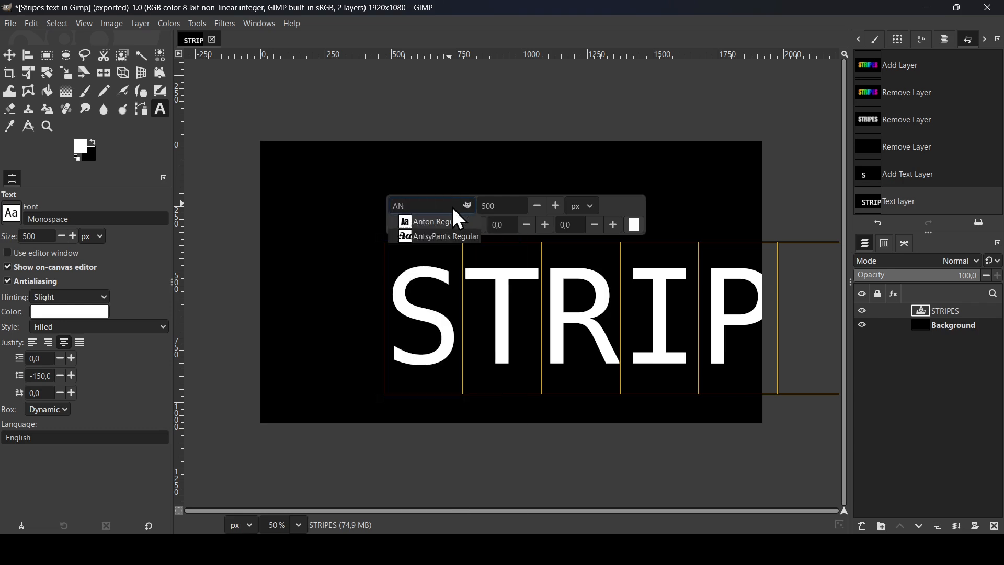
left_click(449, 220)
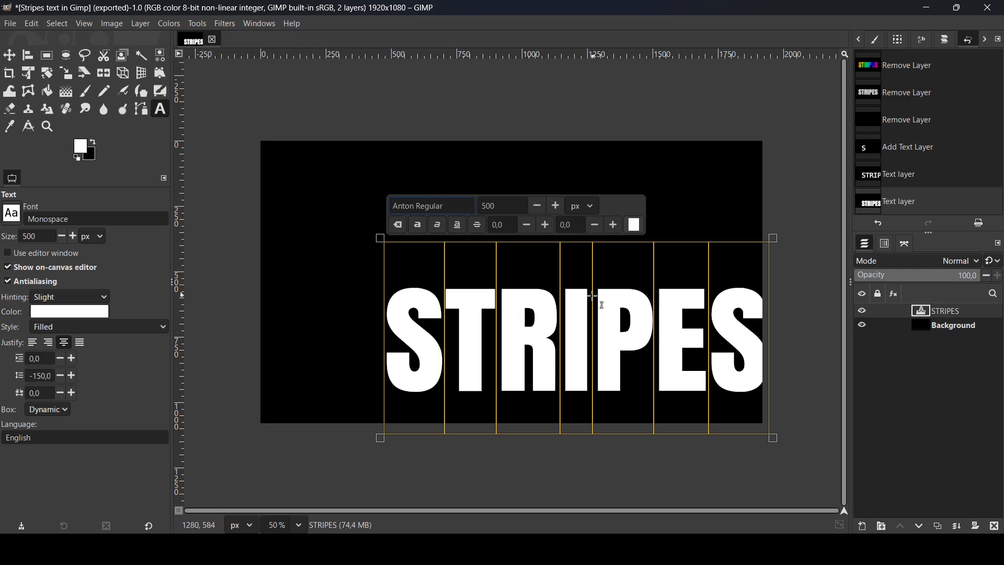
Set the color of the STRIPES text to light grey b5b5b5.
left_click(634, 225)
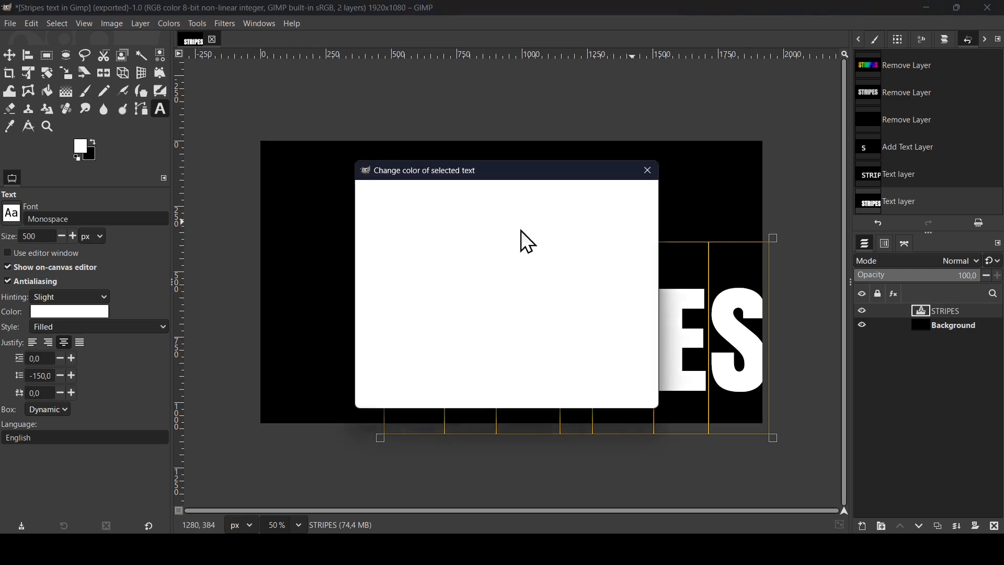
left_click_drag(421, 231, 351, 244)
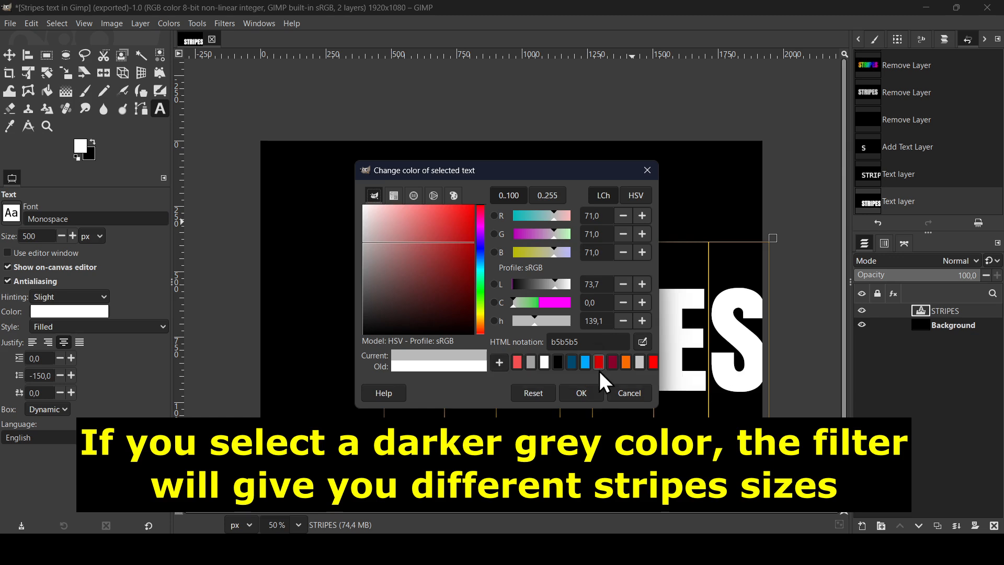
left_click(586, 393)
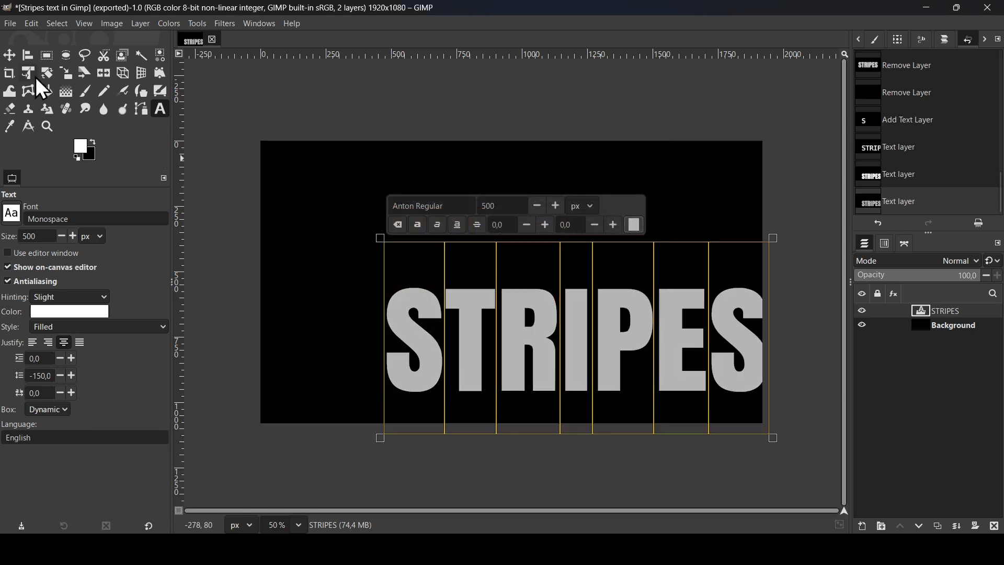
Center the STRIPES text layer horizontally and vertically relative to the image, and switch to the Move tool.
left_click(27, 55)
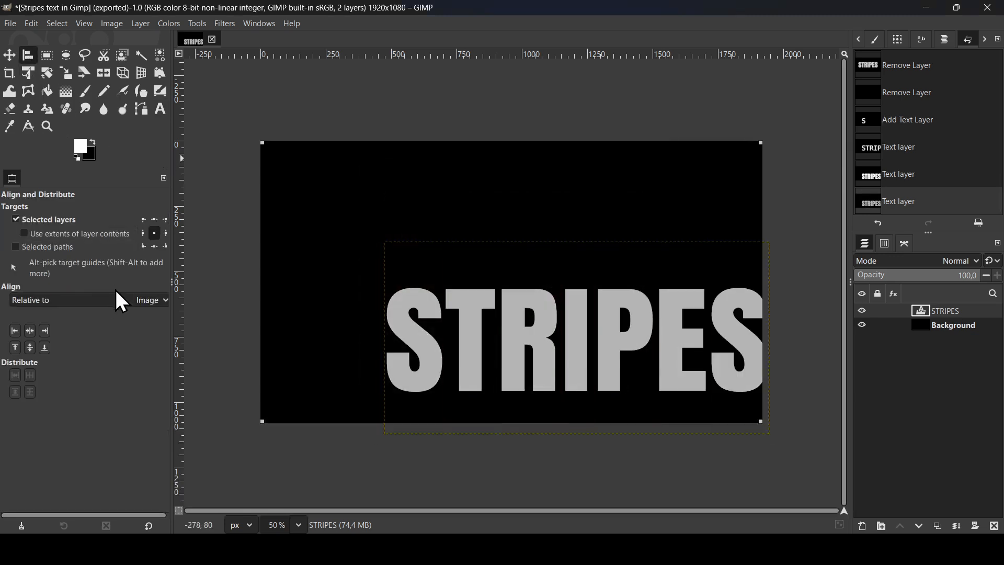
left_click(30, 330)
left_click(30, 350)
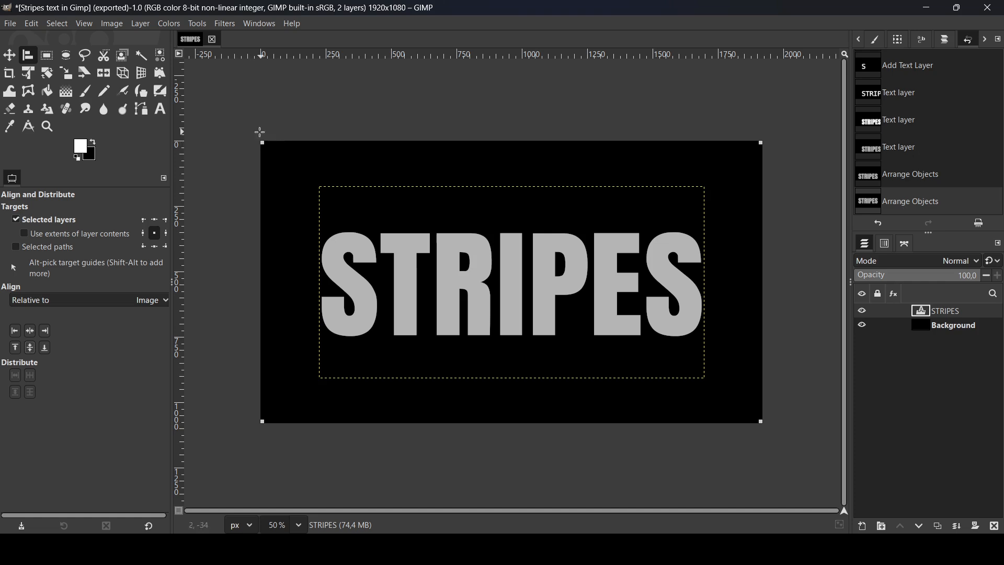
left_click(14, 56)
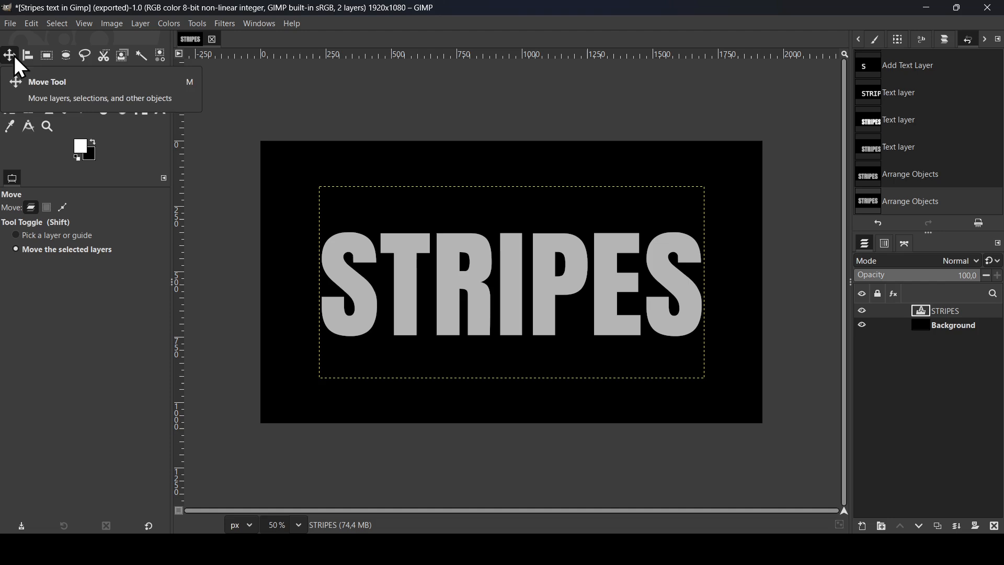
Open the Newsprint distortion filter for the STRIPES text layer.
left_click(233, 27)
mouse_move(256, 134)
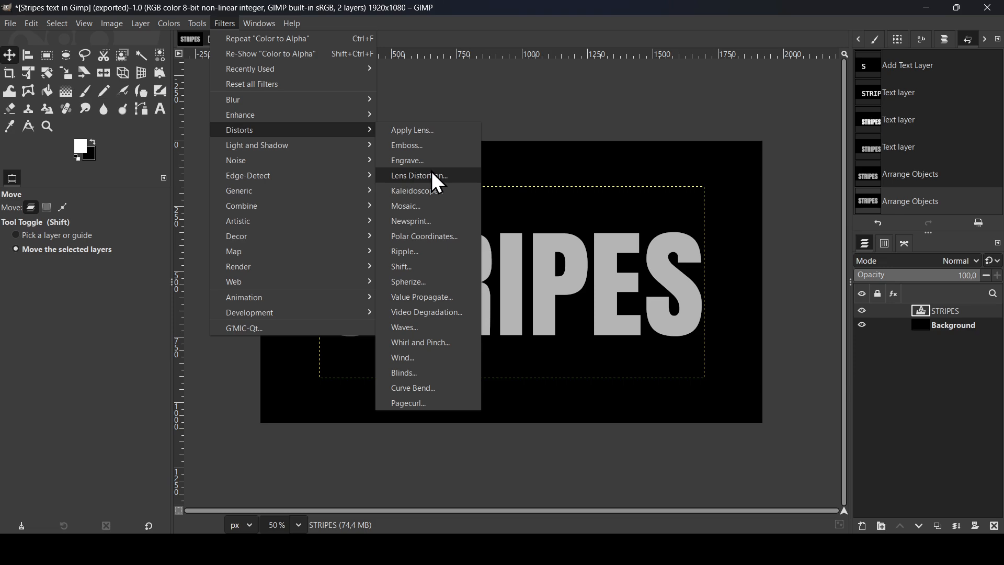
left_click(431, 220)
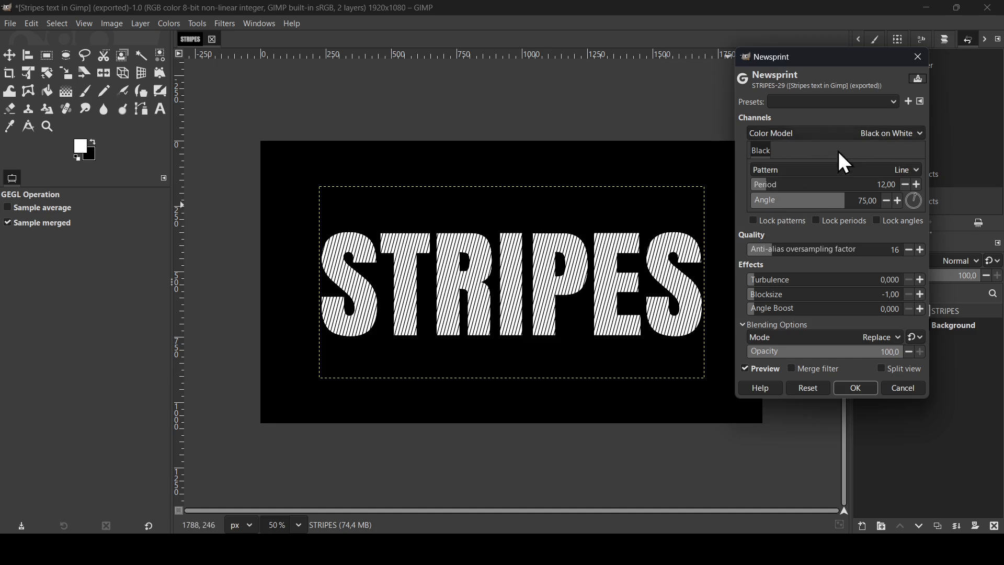
Try the White on Black color model in the Newsprint filter and return to Black on White.
left_click(837, 134)
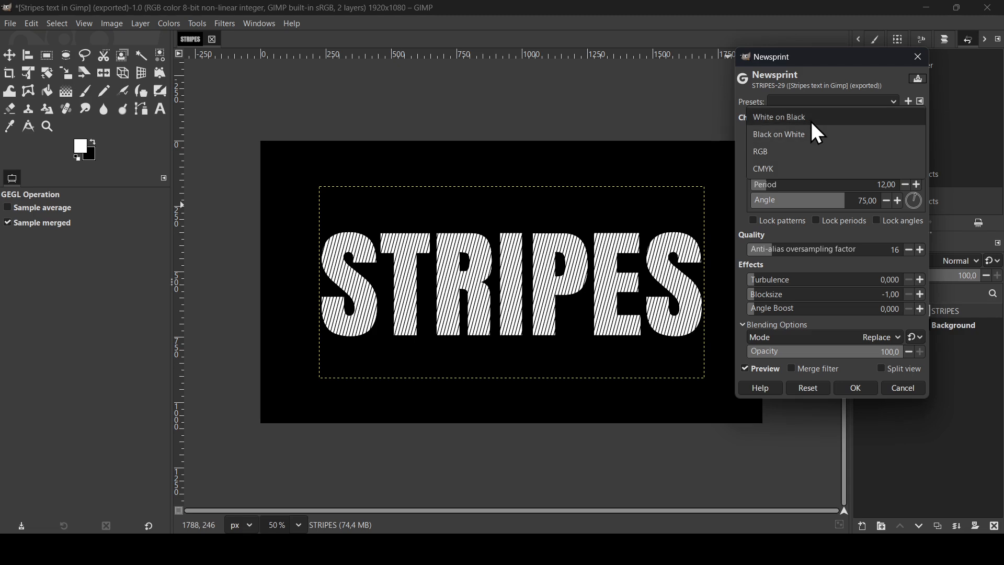
left_click(810, 118)
left_click(830, 132)
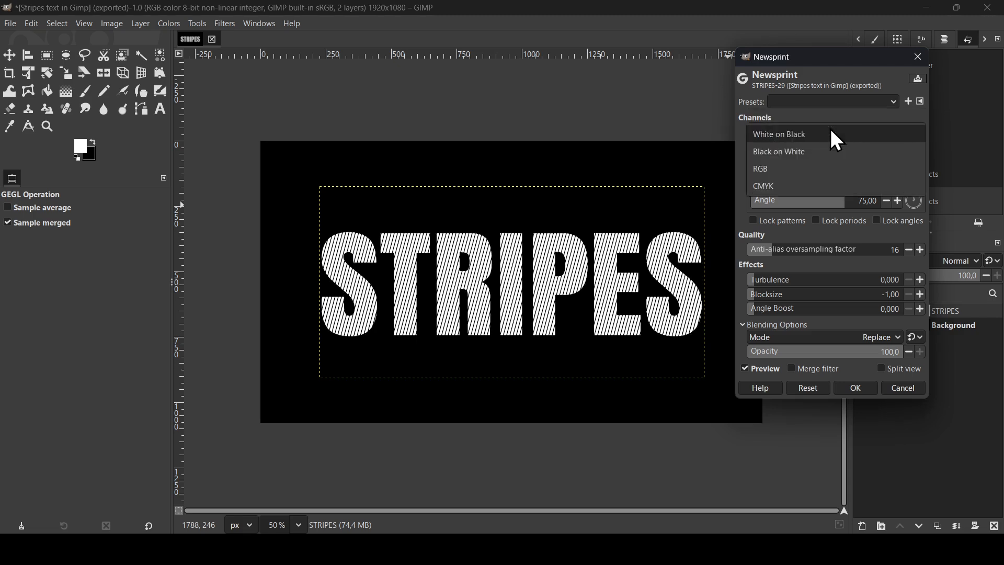
left_click(808, 152)
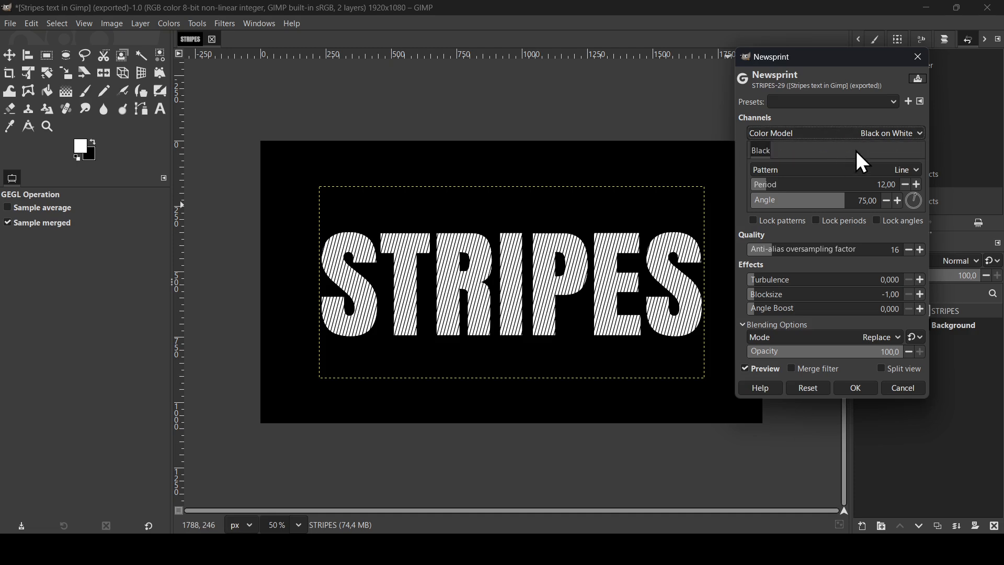
Try the Circle, PSSquare (or Euclidian) dot and Crossing Lines patterns in the Newsprint filter, and return to Line.
left_click(849, 170)
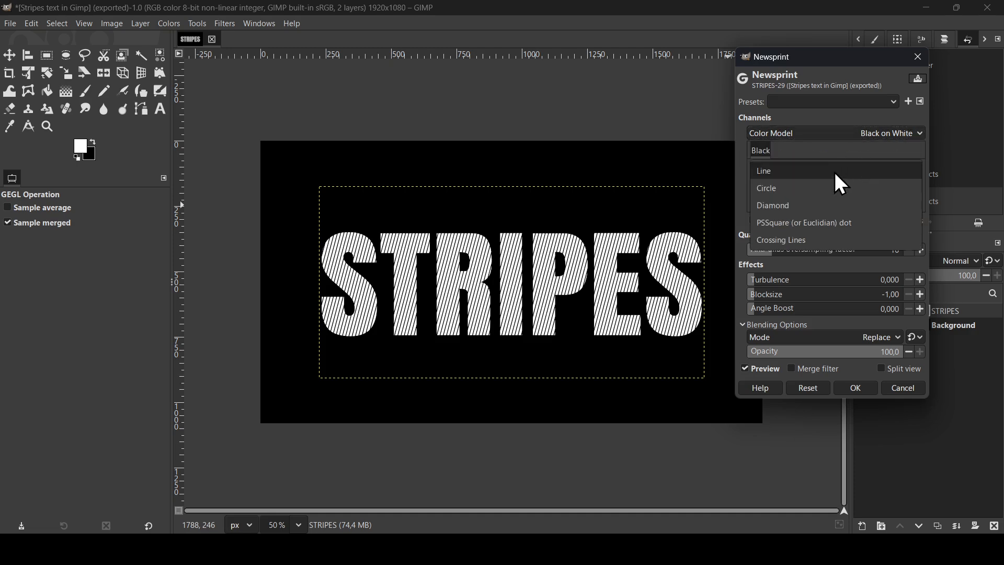
left_click(827, 189)
left_click(826, 168)
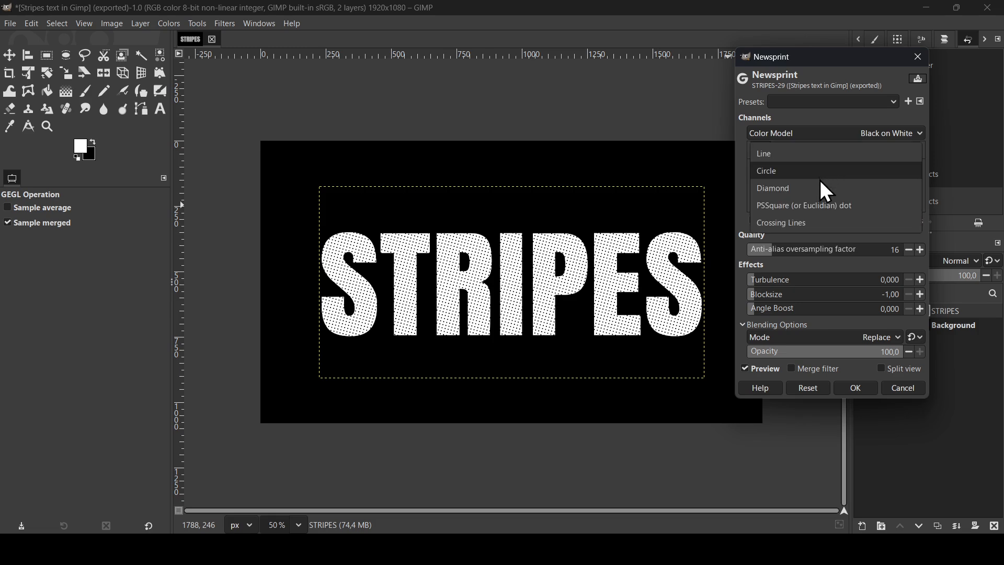
left_click(820, 203)
left_click(823, 172)
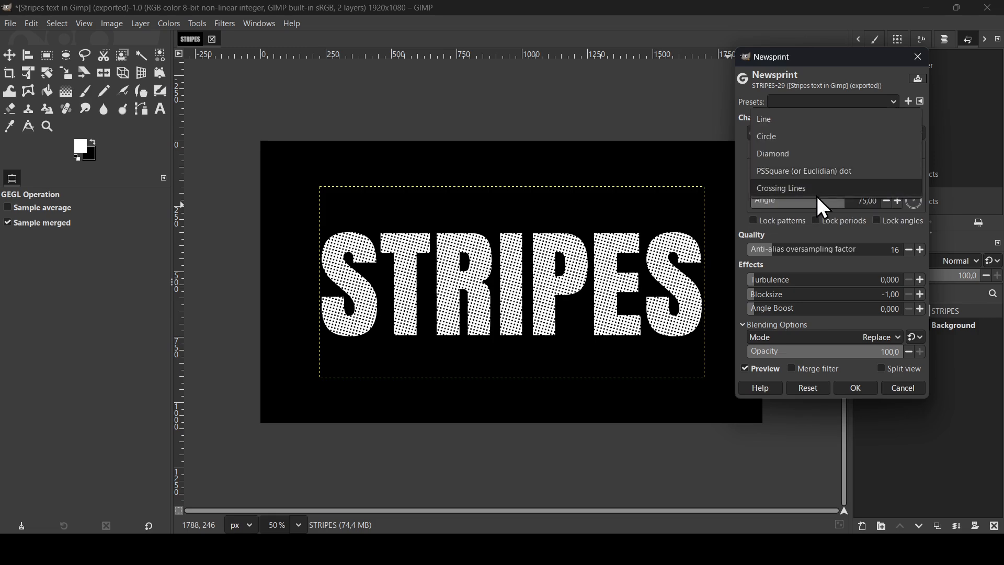
left_click(817, 191)
left_click(817, 167)
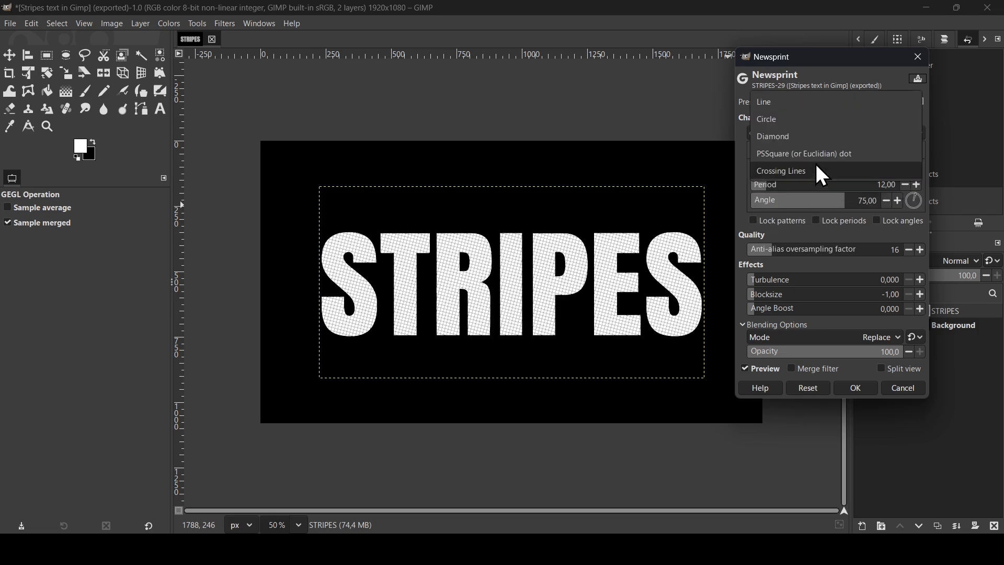
left_click(805, 106)
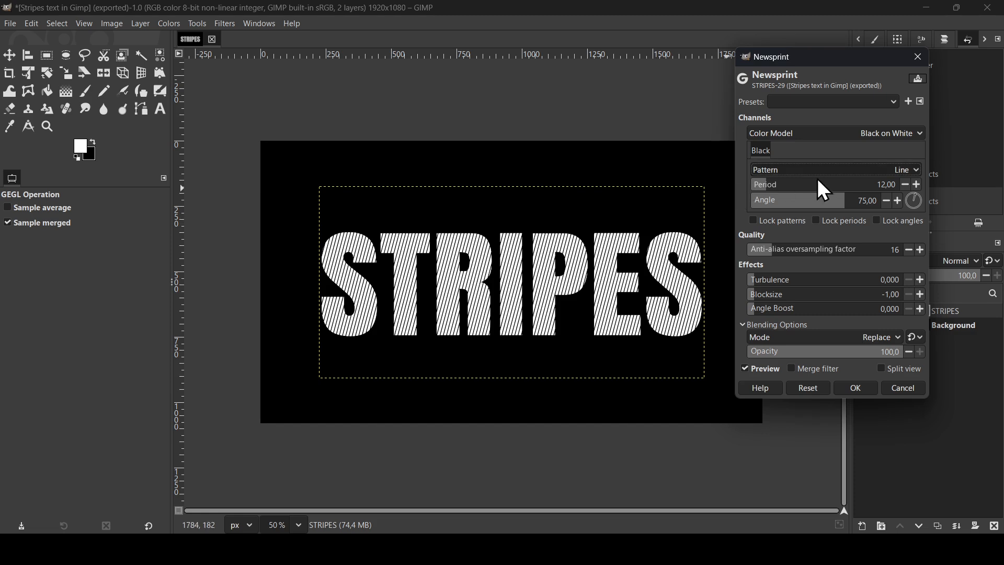
Widen the Newsprint stripes by raising the period to 66.42.
left_click(781, 184)
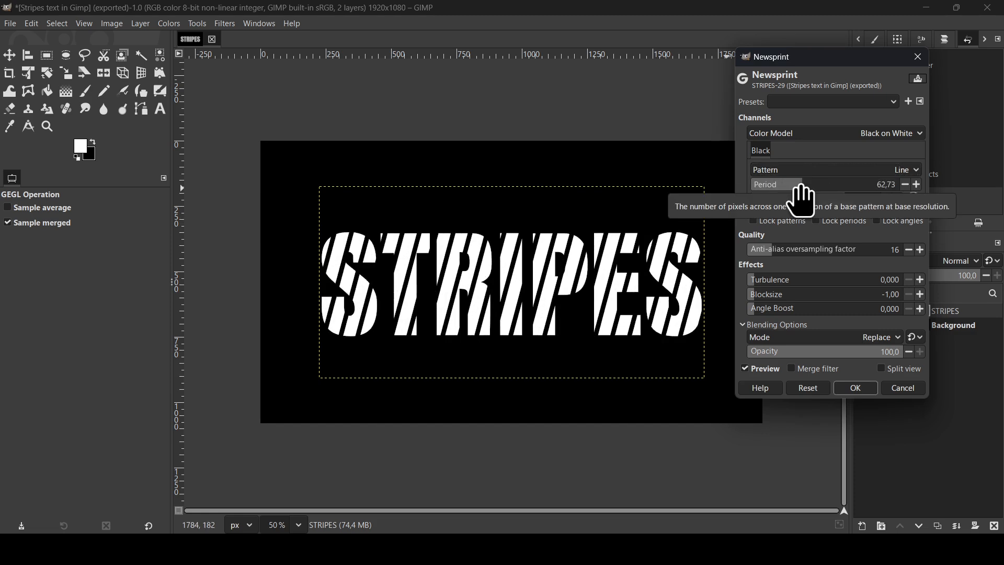
left_click(803, 185)
left_click_drag(803, 192, 808, 192)
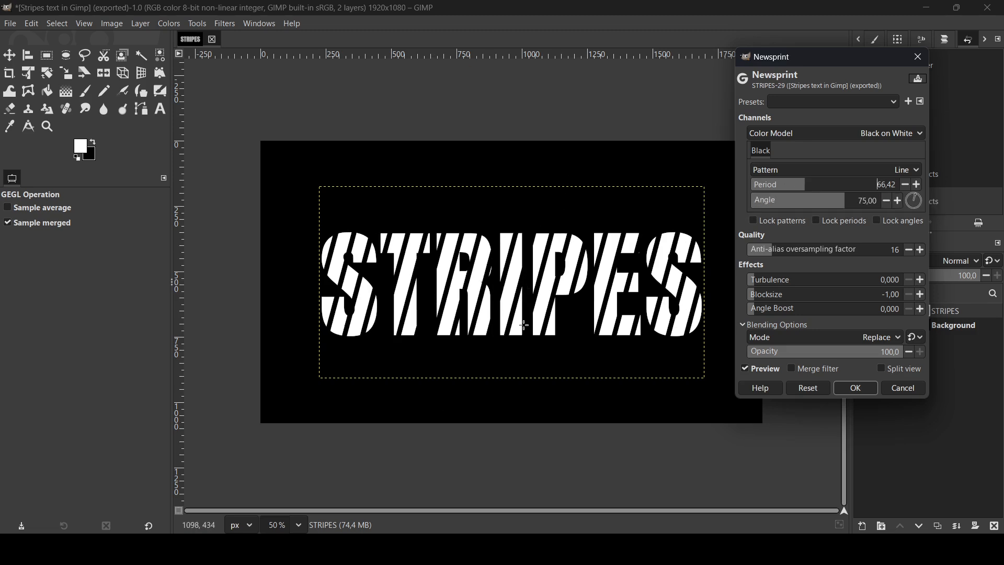
Set the Newsprint turbulence to 0.133 and try out the other effect sliders, leaving blocksize at -1.00 and angle boost at 0.
left_click_drag(774, 283, 734, 290)
left_click(774, 300)
left_click_drag(828, 316, 752, 324)
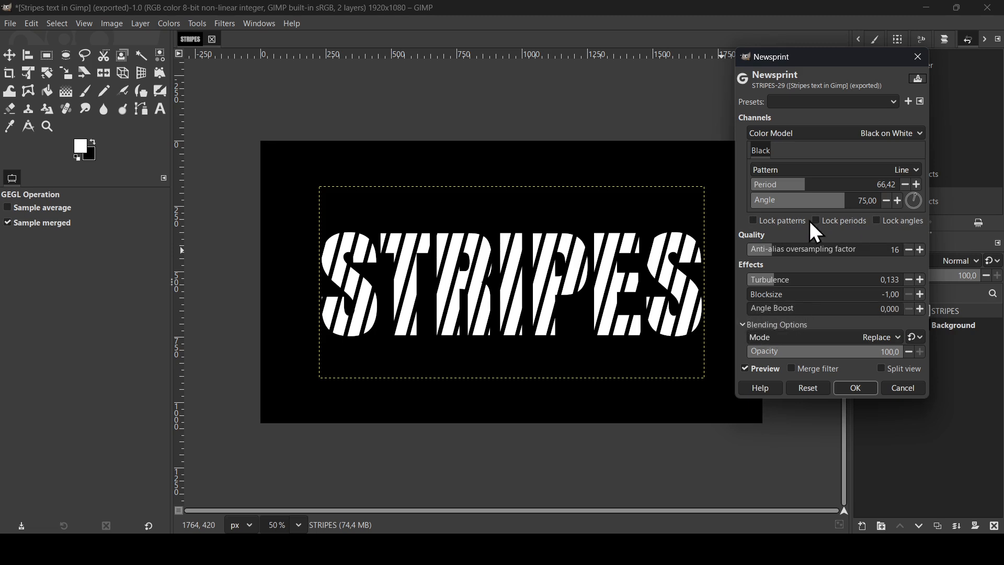
Try thinner Newsprint stripes by lowering the period to 15.50 and down to 0.
mouse_move(782, 190)
left_mouse_down()
mouse_move(750, 195)
mouse_move(769, 197)
left_mouse_up()
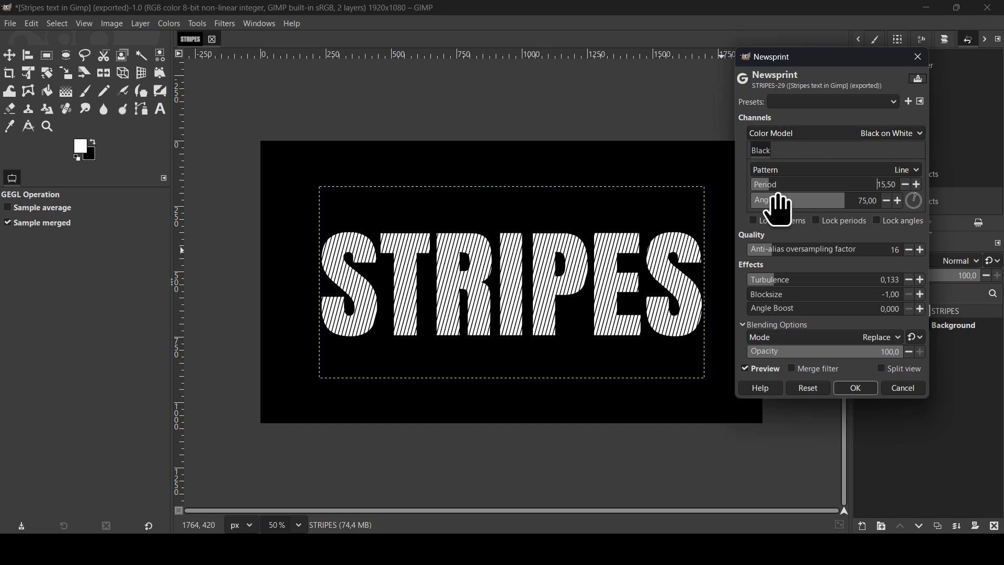
left_click_drag(777, 197, 735, 197)
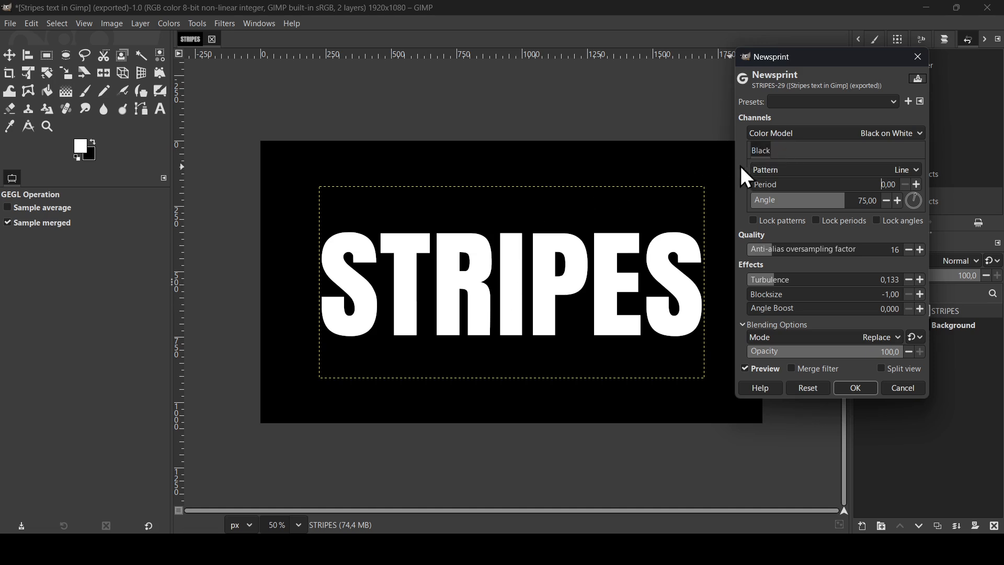
Apply the Newsprint filter with the White on Black color model and a period of 22.14.
left_click(803, 134)
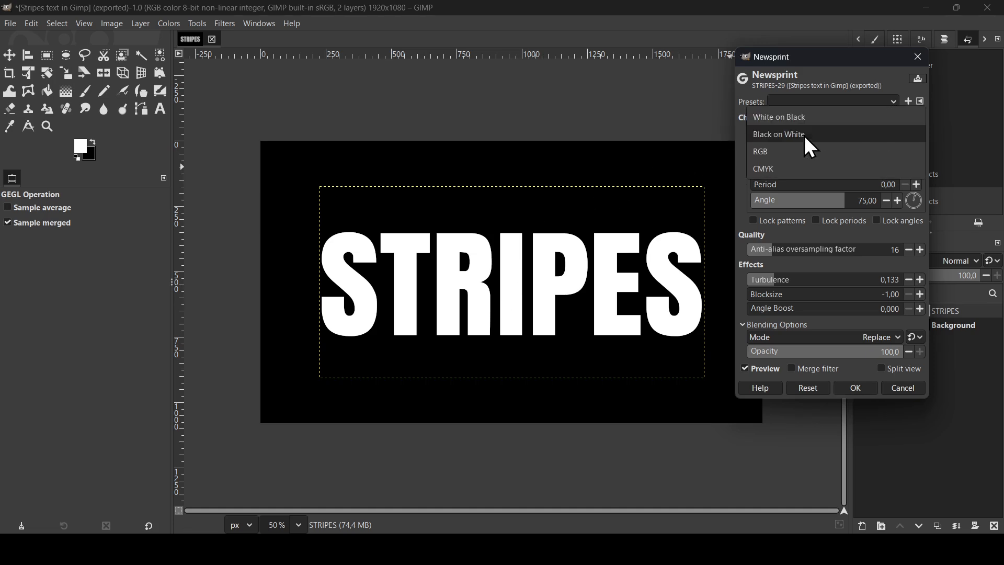
left_click(802, 124)
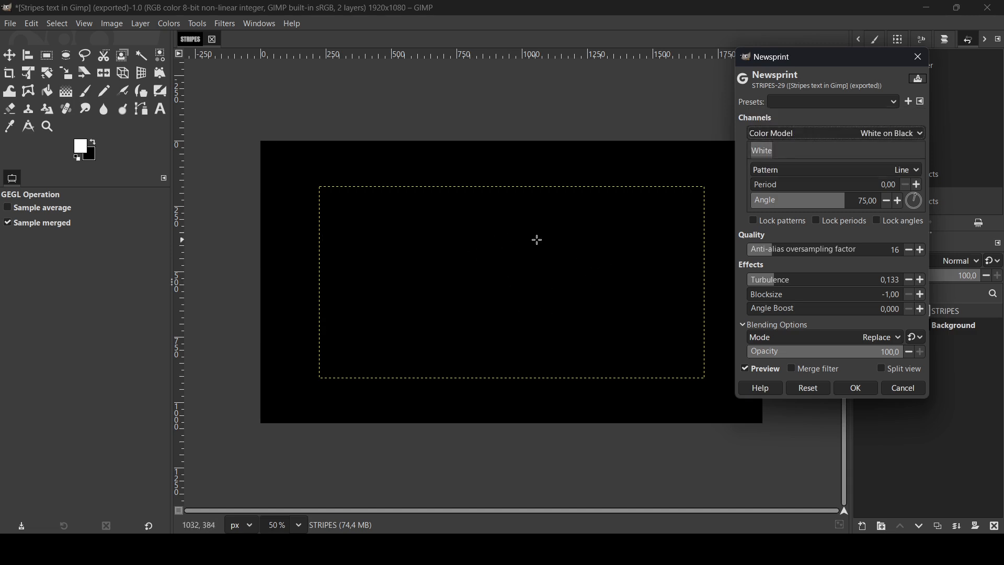
left_click(763, 188)
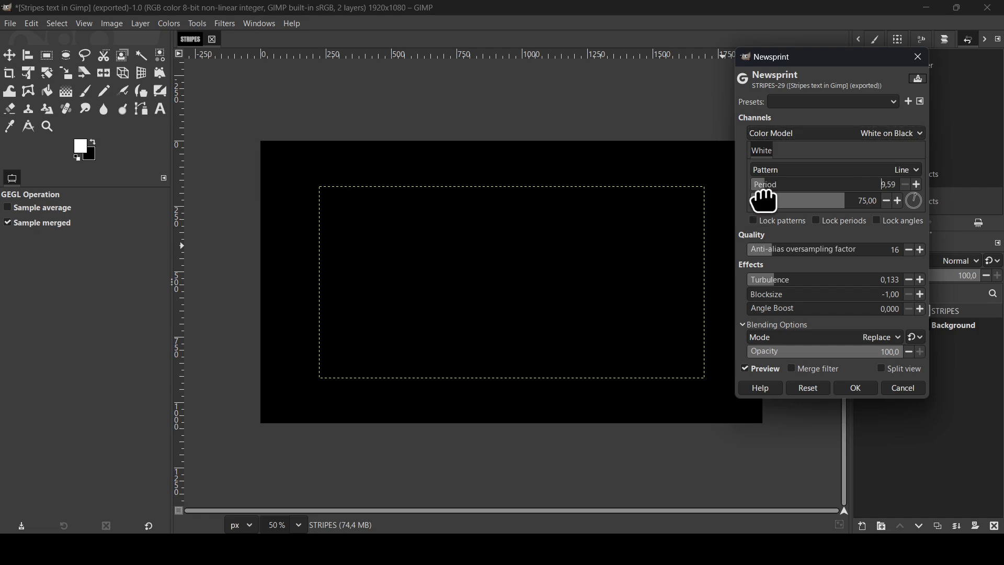
mouse_move(763, 188)
left_mouse_down()
mouse_move(785, 188)
mouse_move(772, 189)
left_mouse_up()
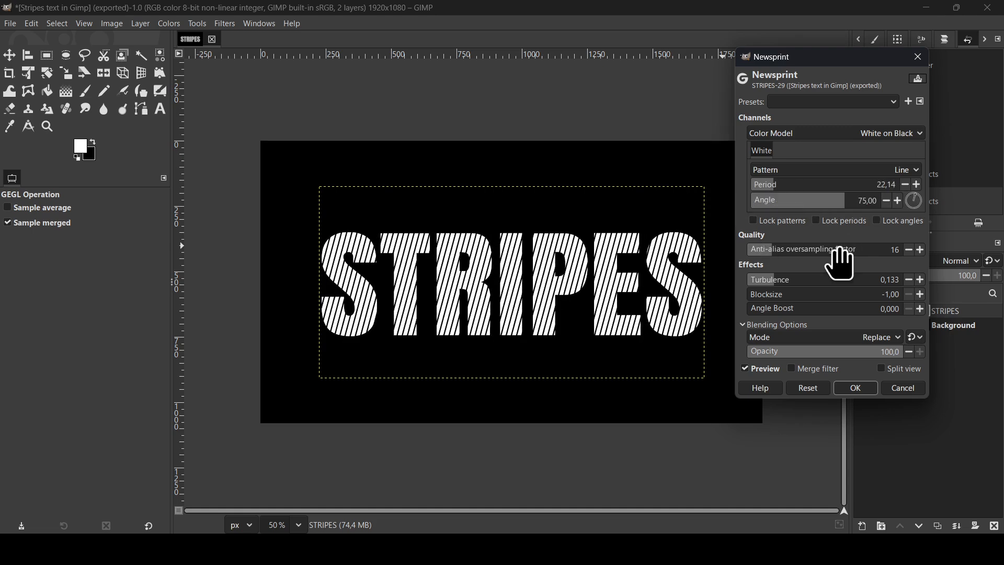
left_click(858, 390)
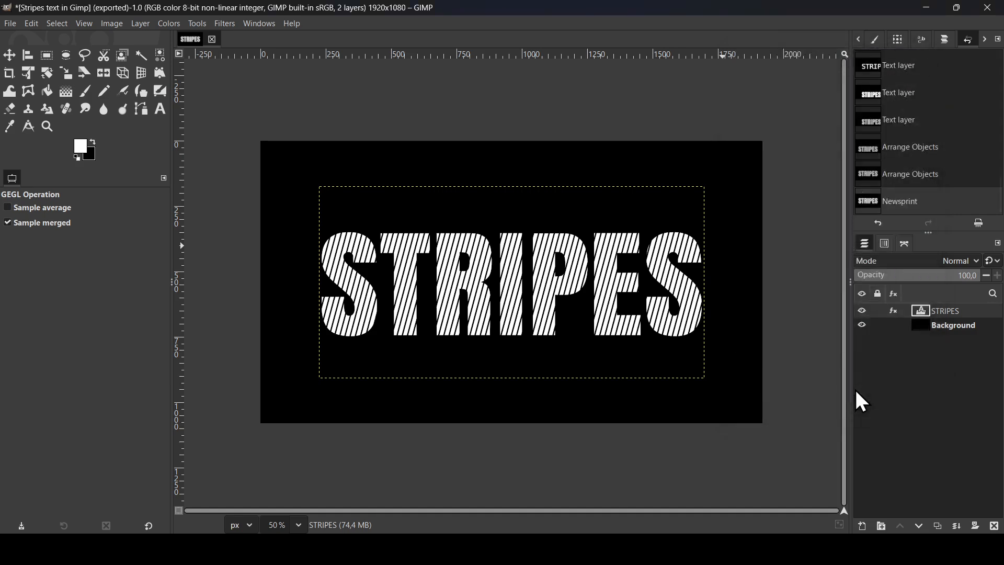
With the Background layer temporarily hidden, make the black (000000) stripes of the STRIPES layer transparent using Color to Alpha, and show the Background again.
left_click(862, 326)
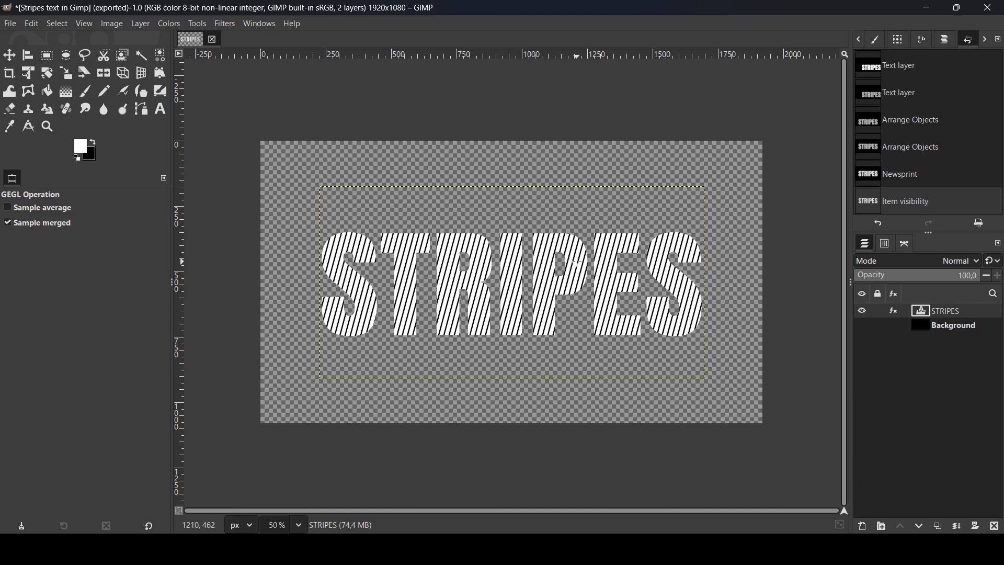
left_click(169, 23)
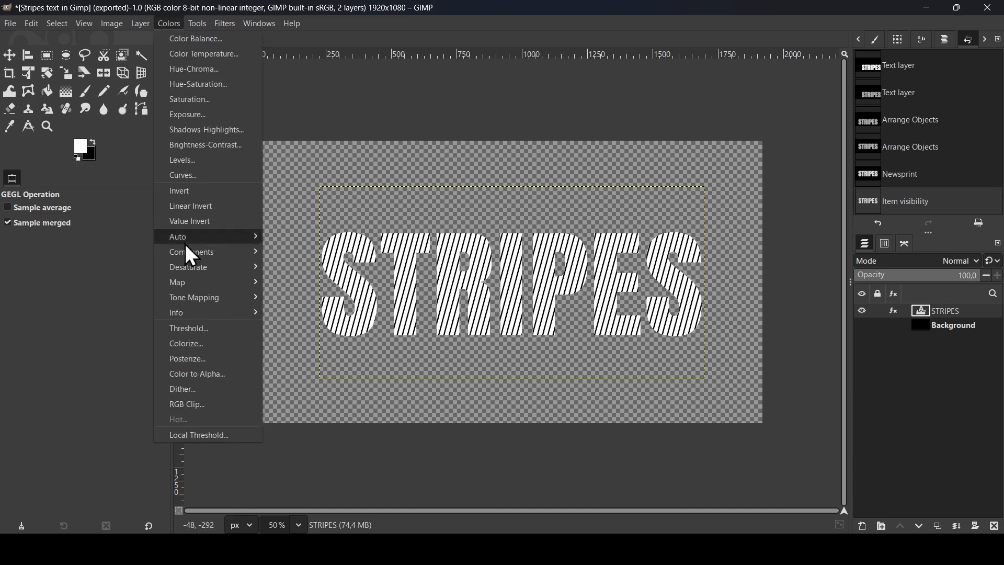
left_click(193, 371)
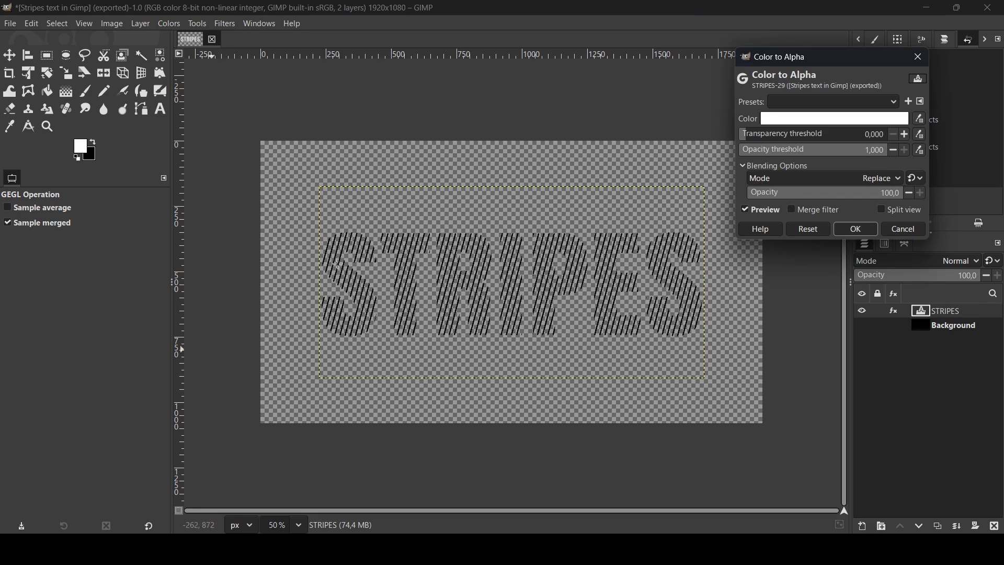
left_click(783, 120)
left_click_drag(718, 179, 837, 245)
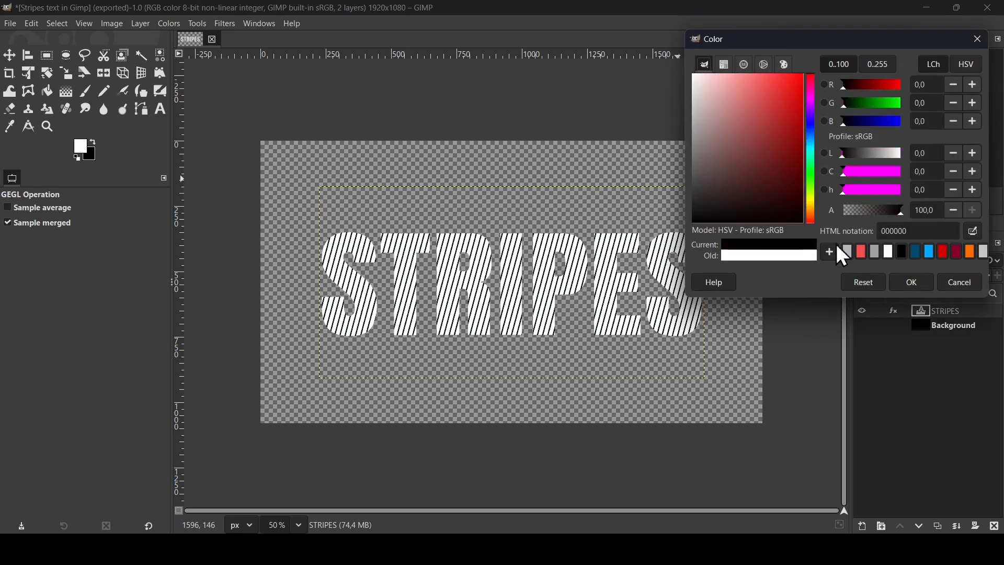
left_click(926, 285)
left_click(859, 230)
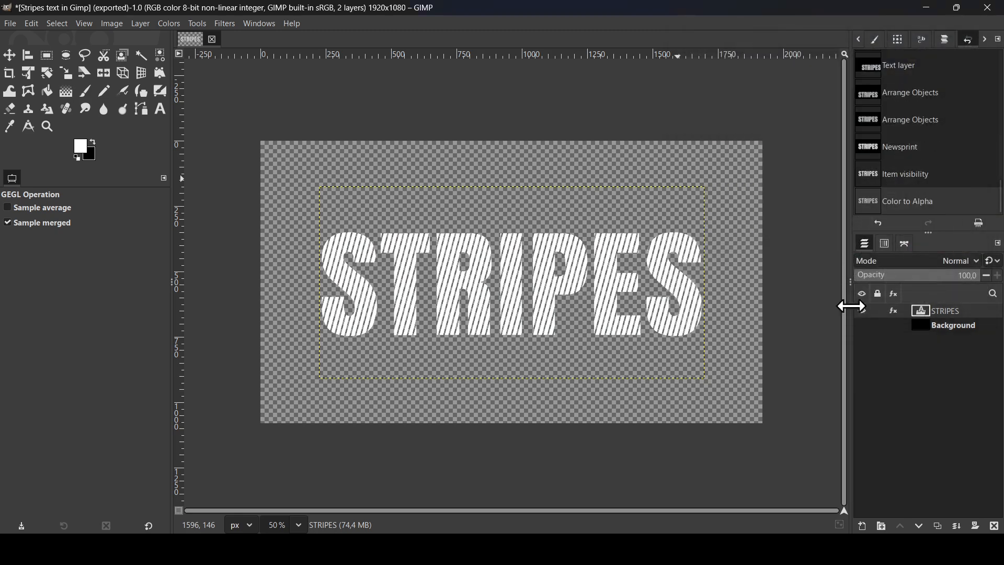
left_click(862, 325)
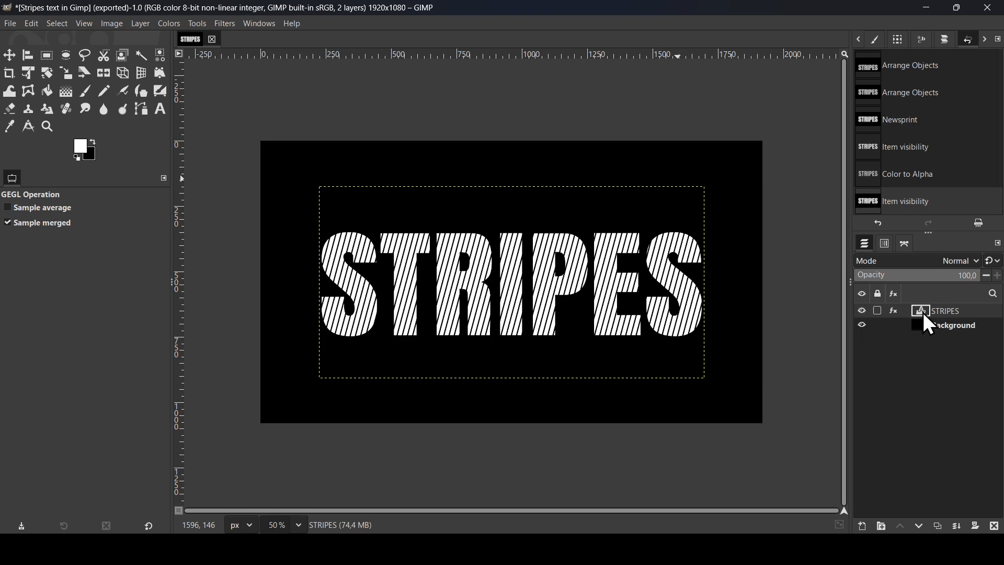
Add a new transparent 1920 x 1080 px layer above the STRIPES layer and set its blend mode to Multiply.
left_click(863, 527)
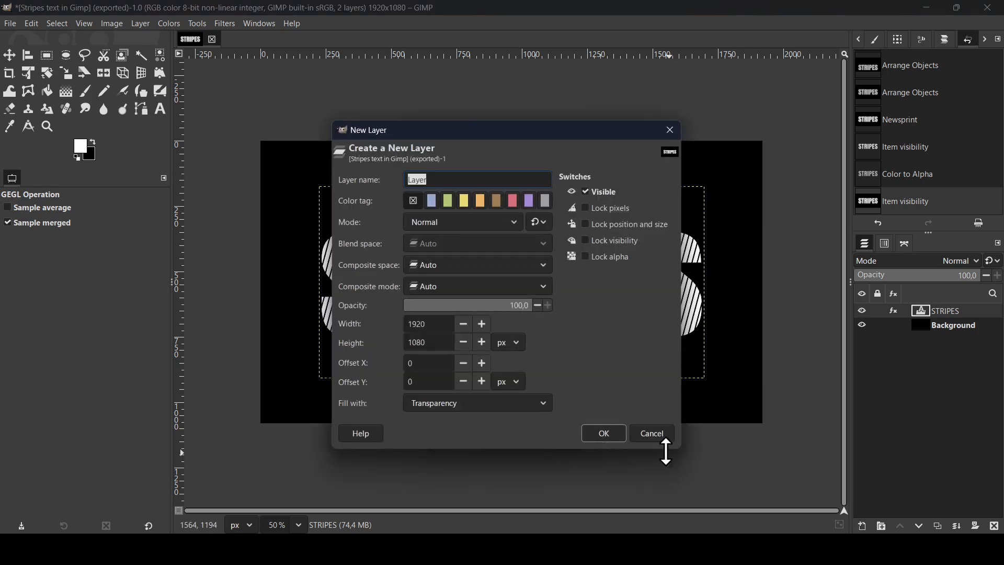
left_click(604, 432)
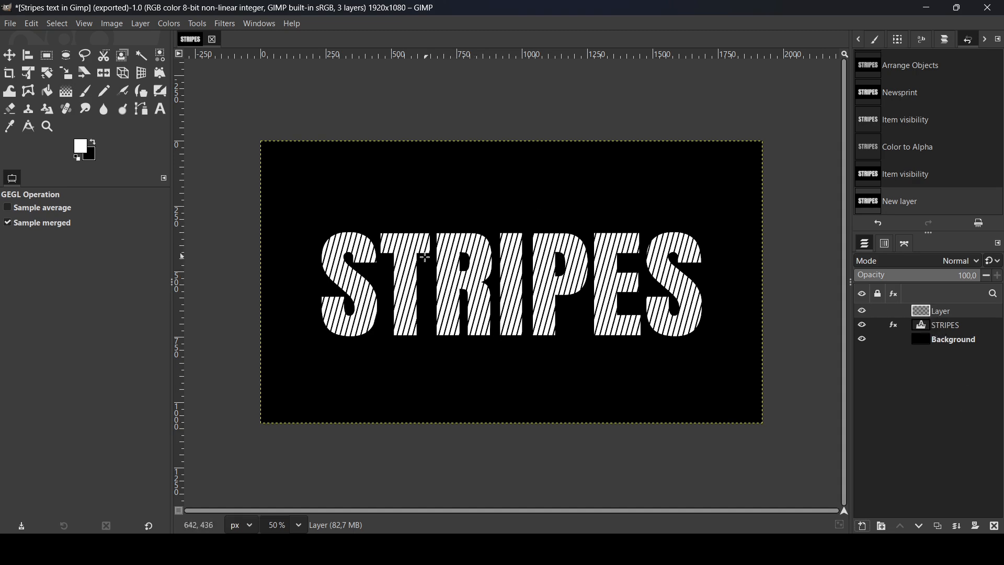
left_click(905, 260)
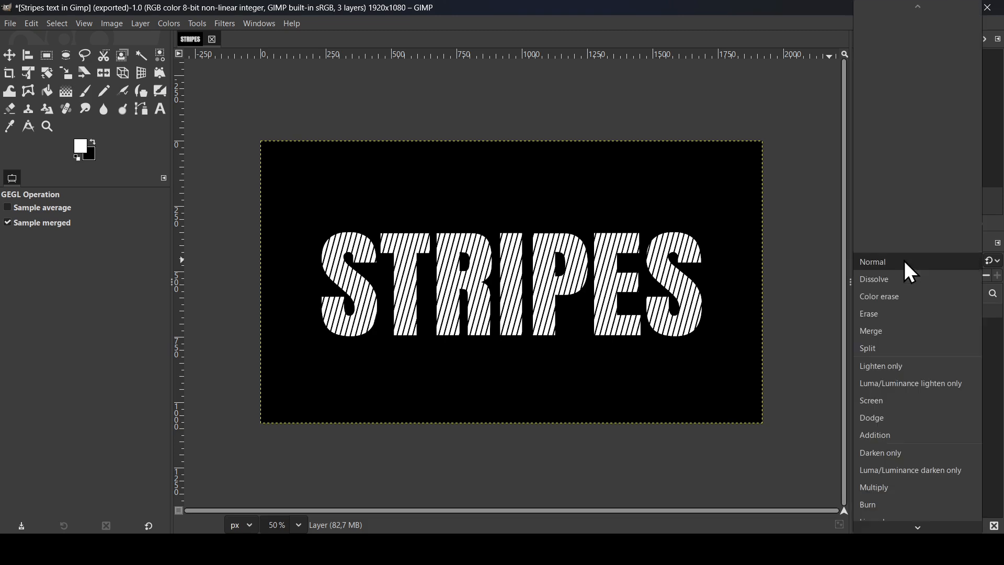
left_click(914, 488)
Try painting red (f34f4f) over the upper part of the first S with the Paintbrush, and undo the stroke.
left_click(84, 92)
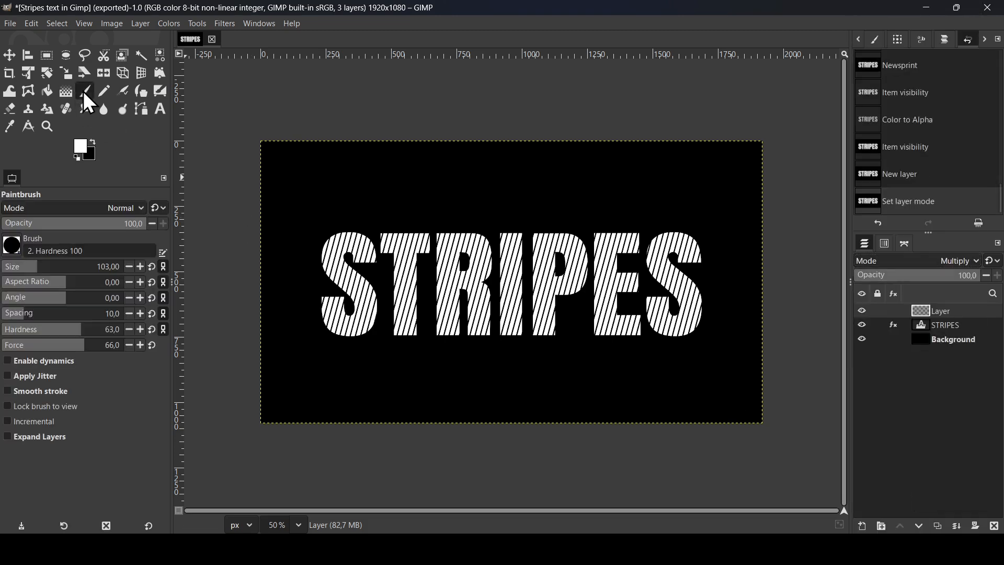
left_click(84, 149)
left_click(526, 366)
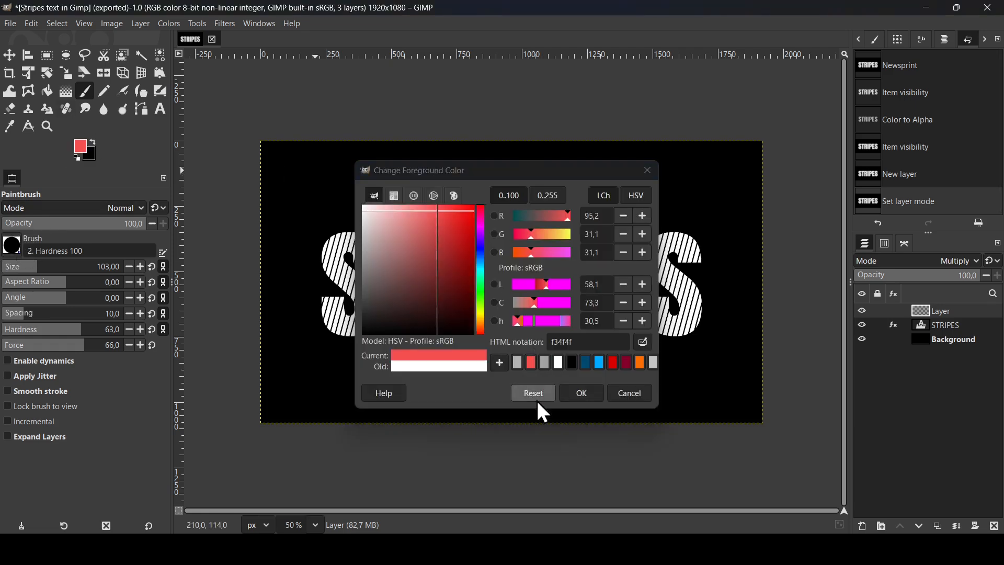
left_click(581, 393)
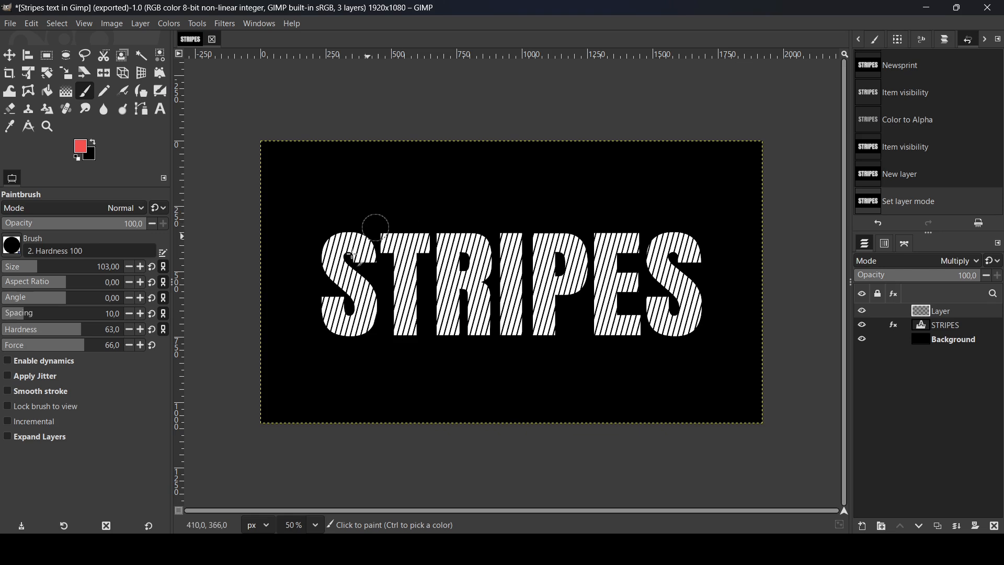
mouse_move(370, 225)
left_mouse_down()
mouse_move(336, 240)
mouse_move(309, 224)
mouse_move(307, 209)
left_mouse_up()
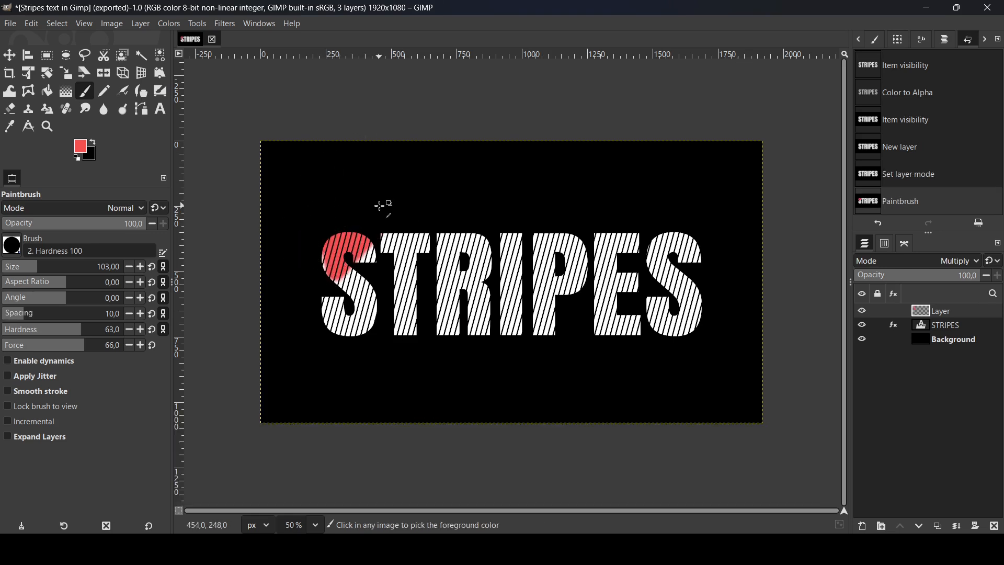
key("ctrl+z")
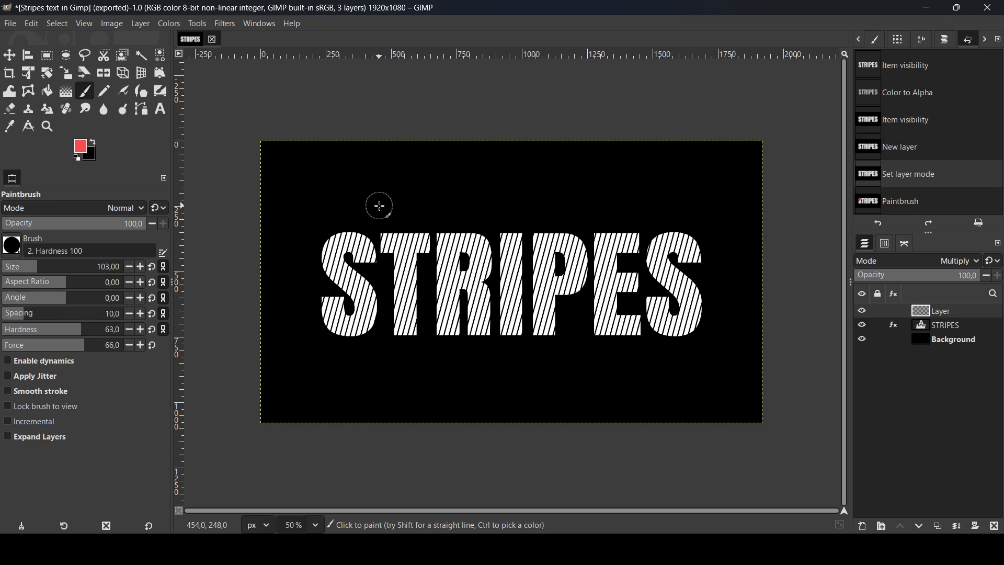
Fill the Multiply layer with a linear Full Saturation Spectrum CCW gradient running from the first S's upper left to the last S's lower right.
left_click(67, 92)
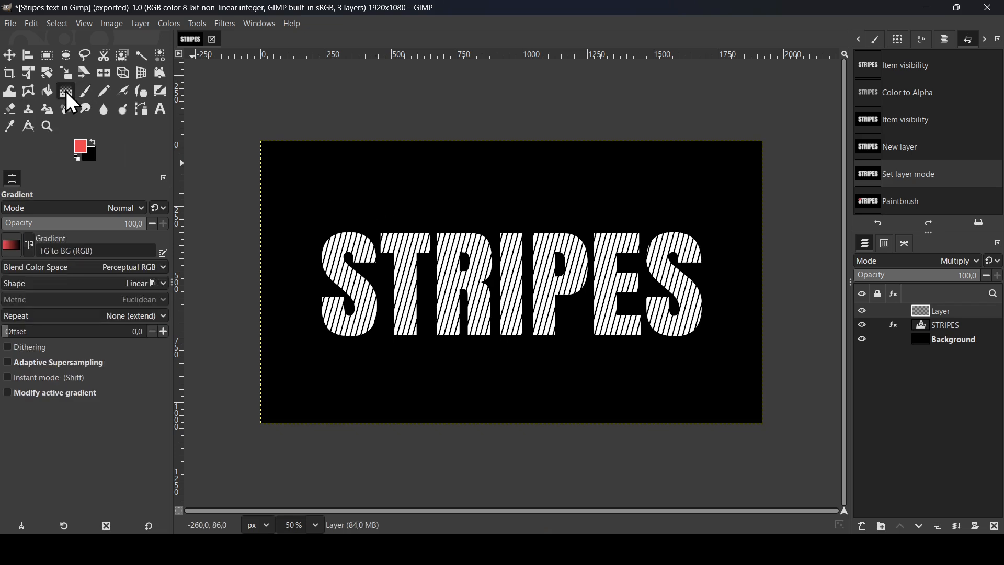
left_click(9, 250)
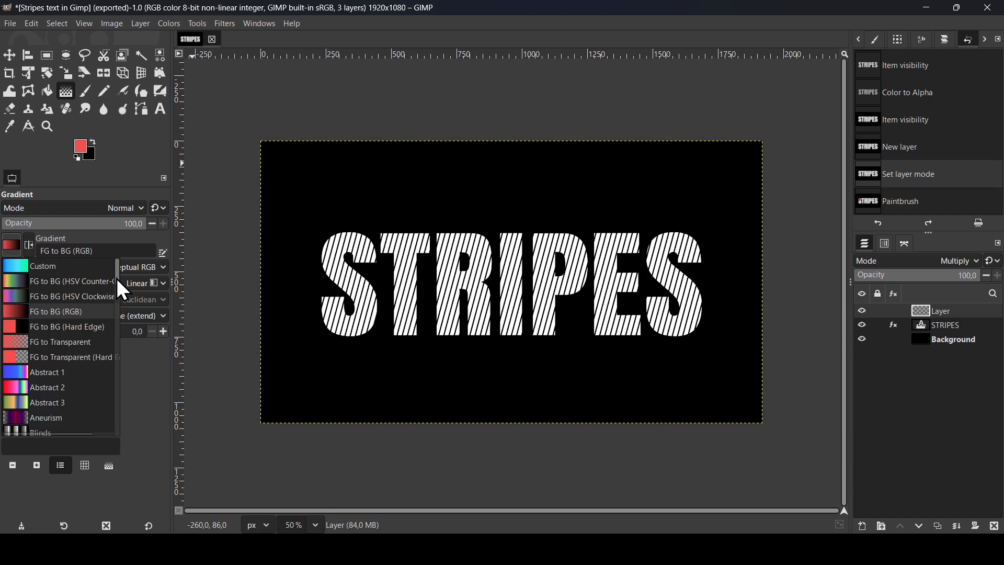
left_click_drag(117, 281, 101, 362)
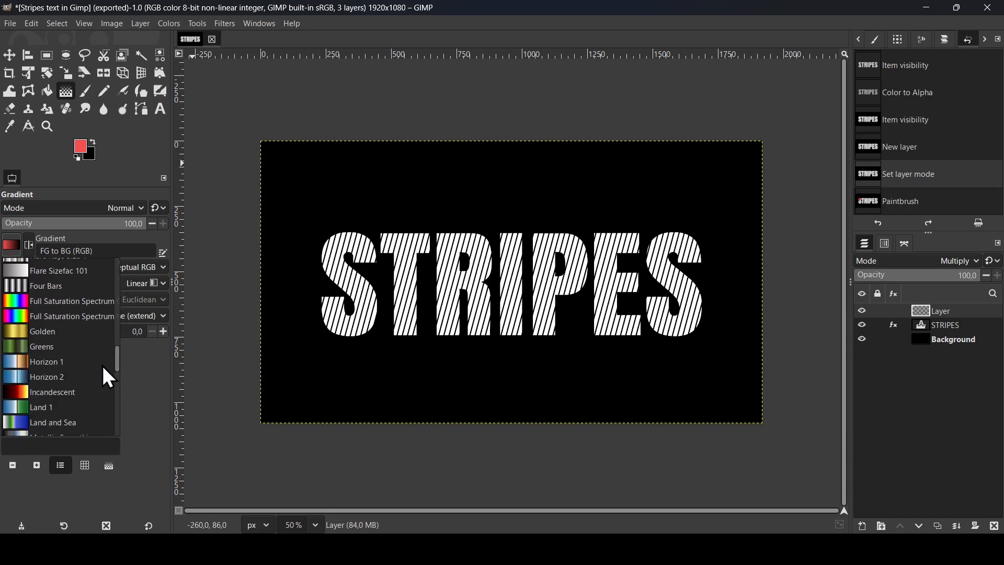
left_click(70, 302)
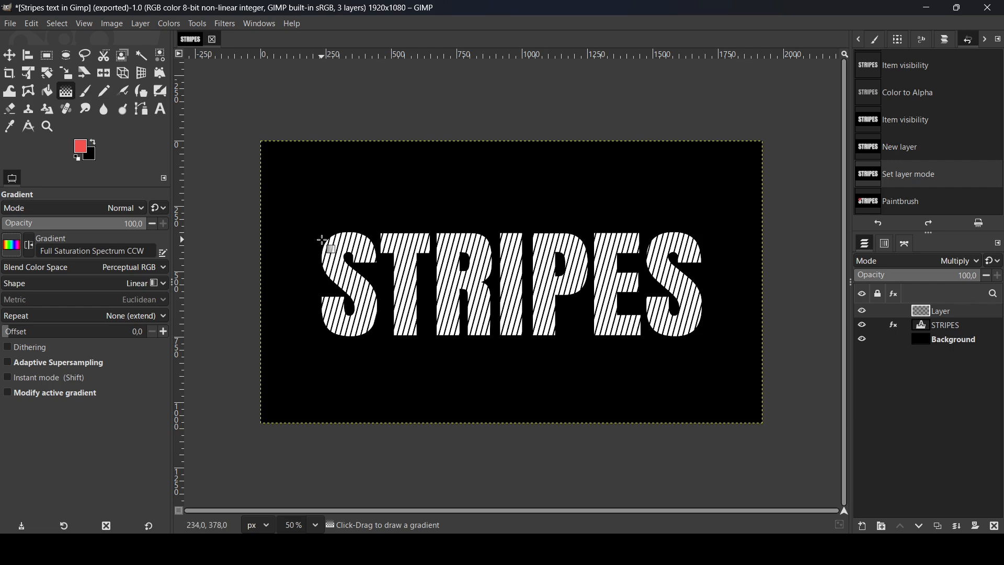
left_click_drag(322, 240, 707, 327)
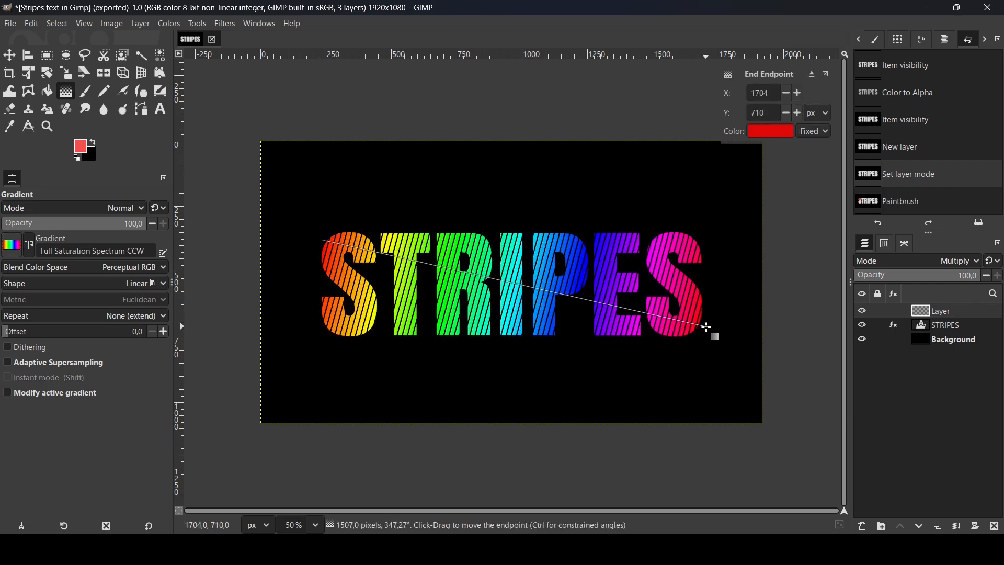
key("Return")
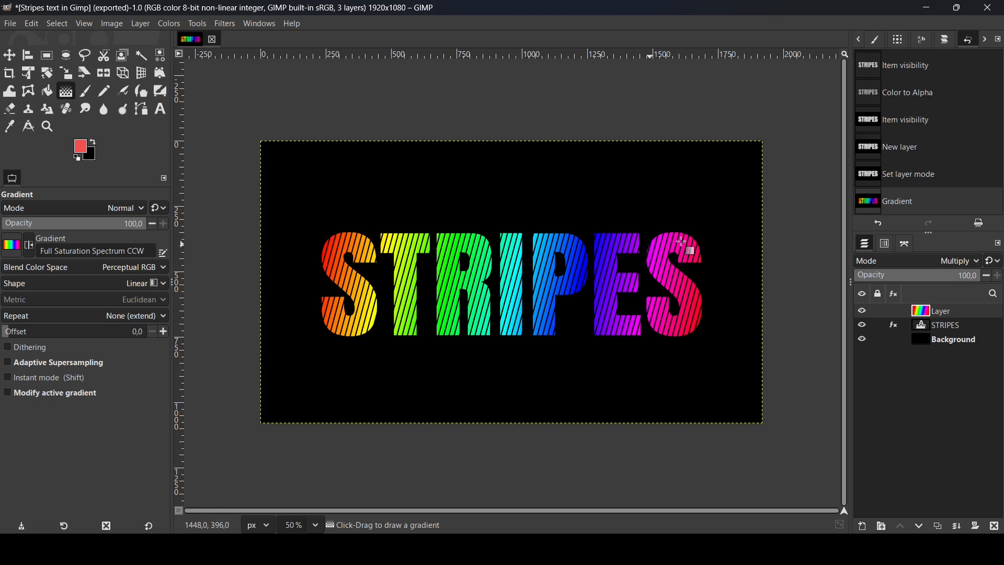
Edit the STRIPES layer's Newsprint effect, setting the turbulence to 0.488 and the period to 51.66.
left_click(920, 328)
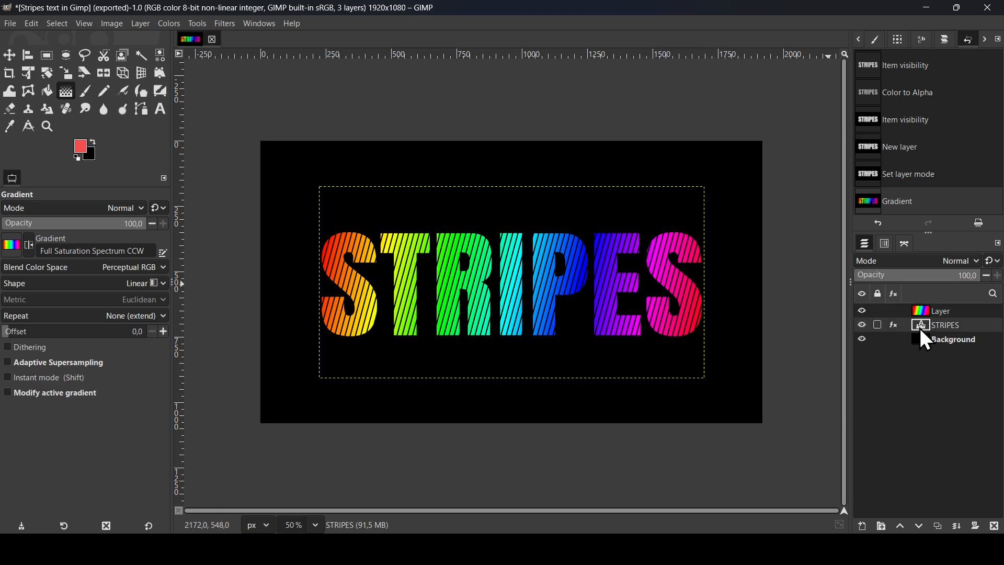
left_click(894, 325)
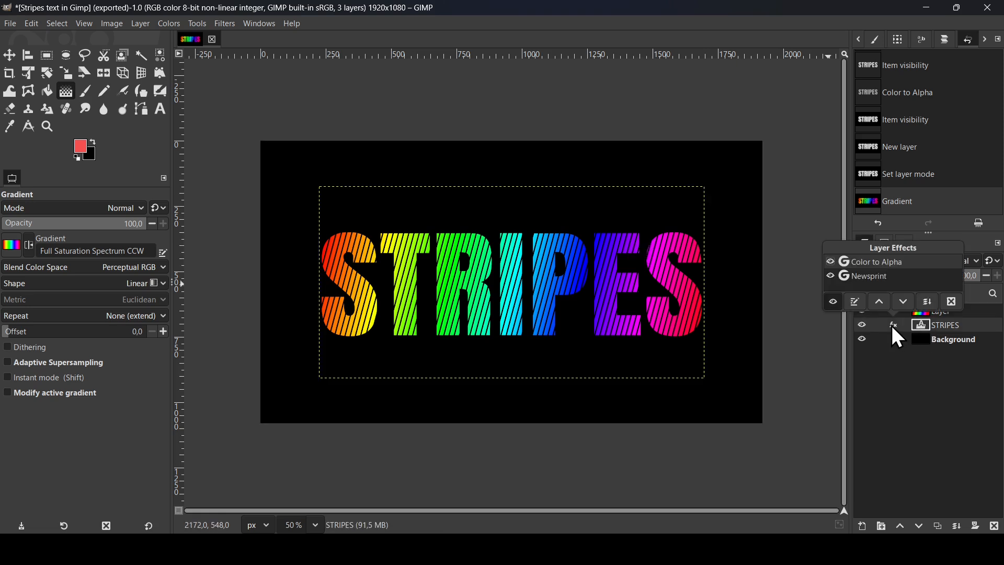
double_click(880, 277)
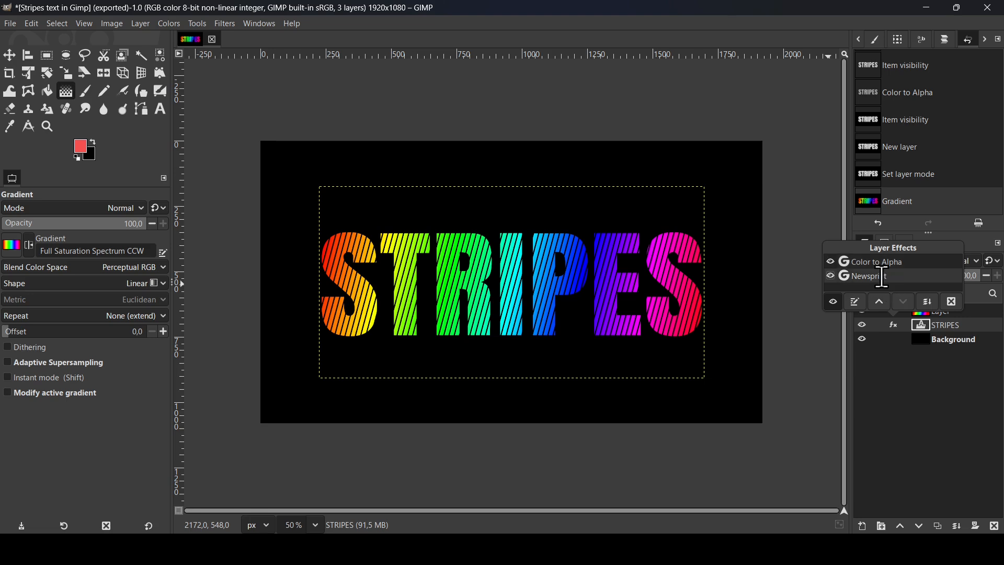
mouse_move(773, 186)
left_mouse_down()
mouse_move(758, 192)
mouse_move(773, 198)
left_mouse_up()
left_click_drag(794, 281, 826, 287)
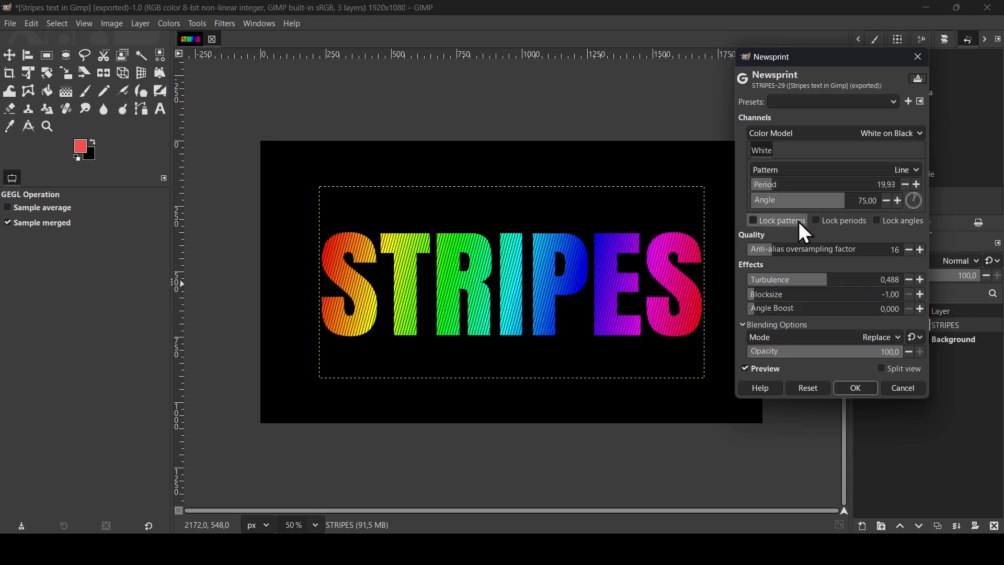
left_click(787, 187)
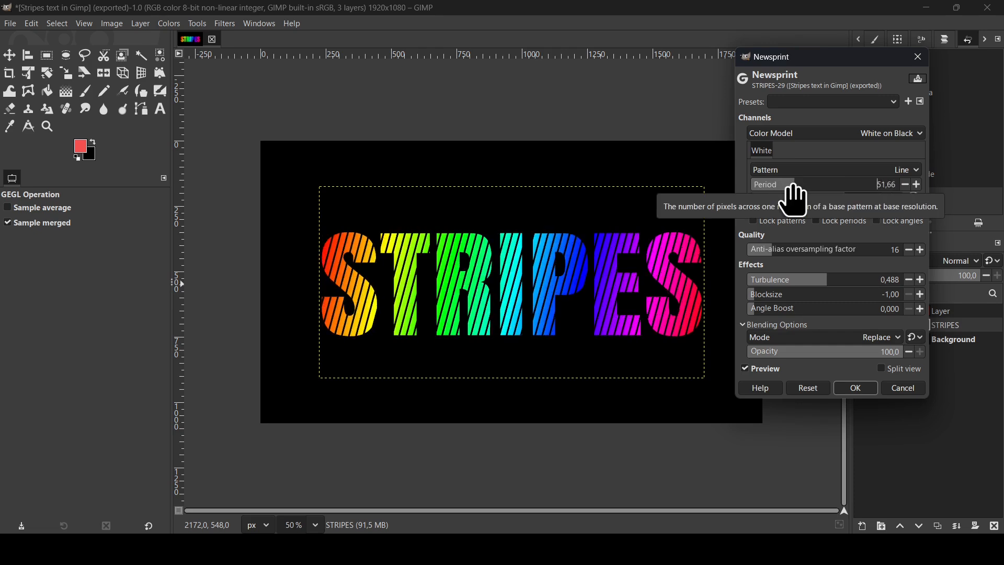
left_click(868, 390)
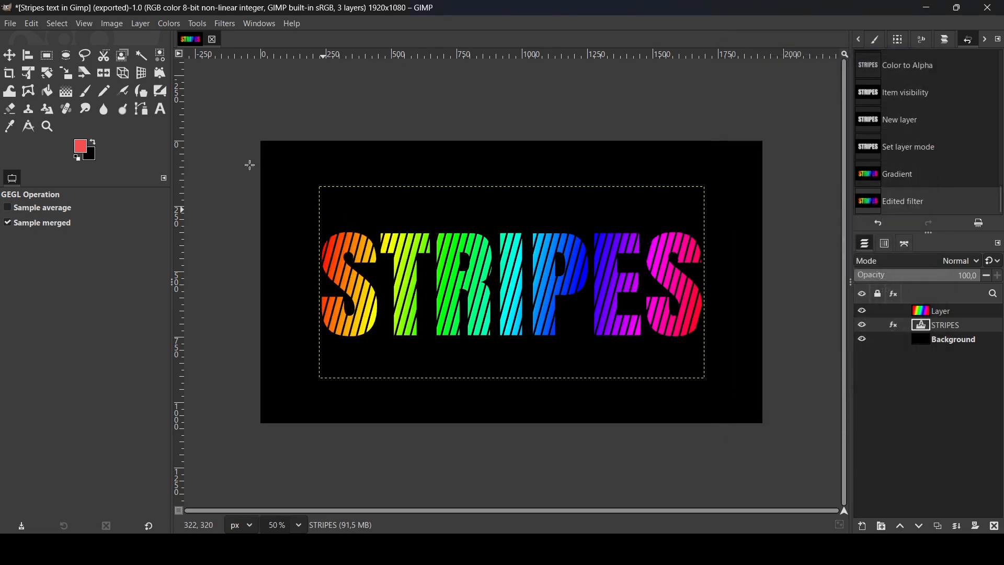
Replace the word STRIPES with GIMP in the text layer and move the text to the middle of the canvas.
left_click(163, 107)
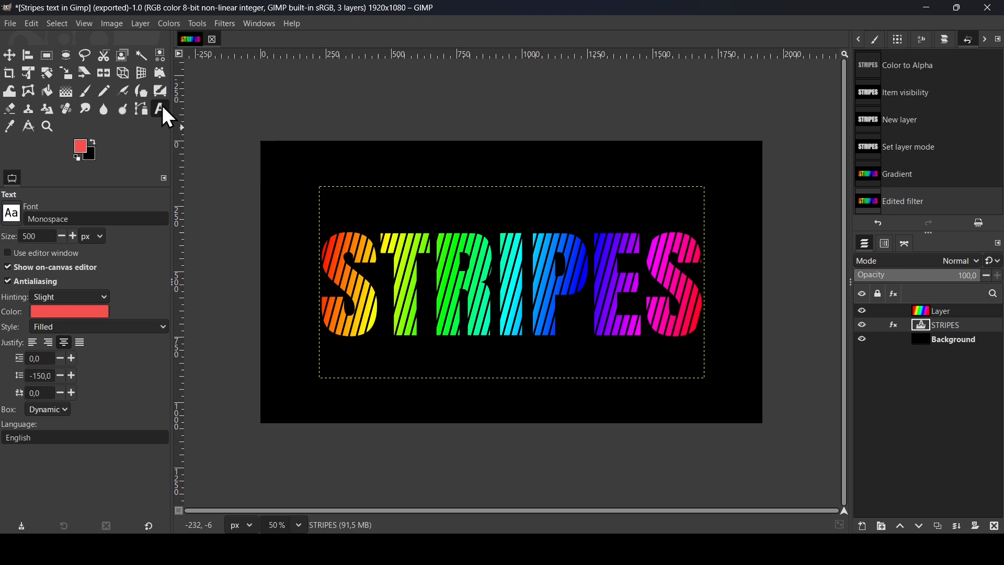
left_click(448, 284)
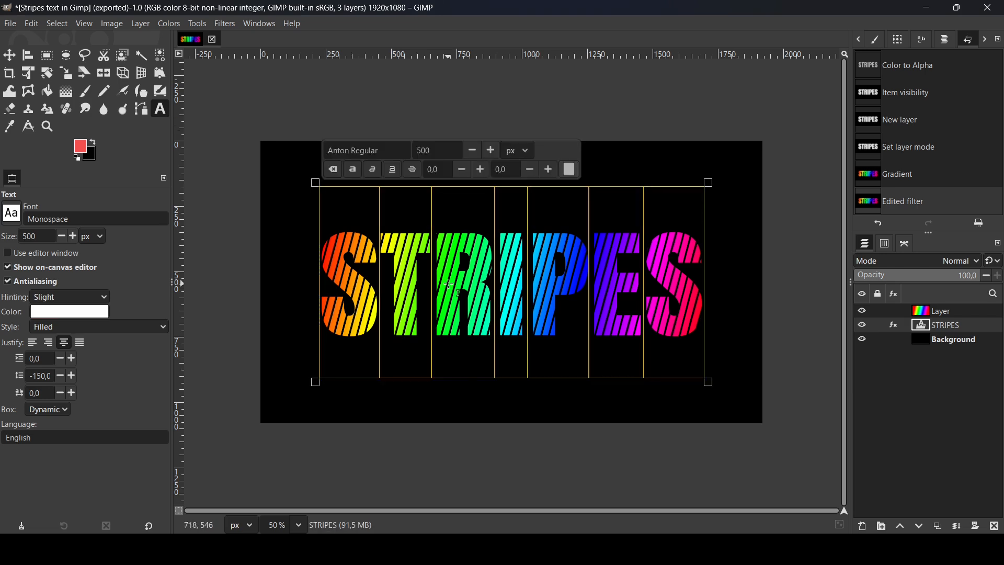
key("ctrl+a")
type("GIMP")
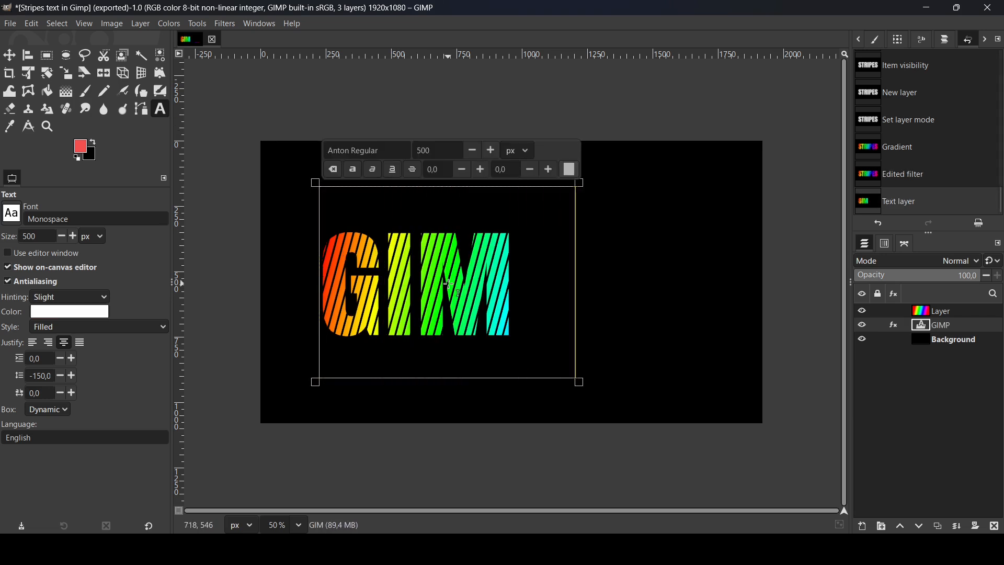
left_click(9, 57)
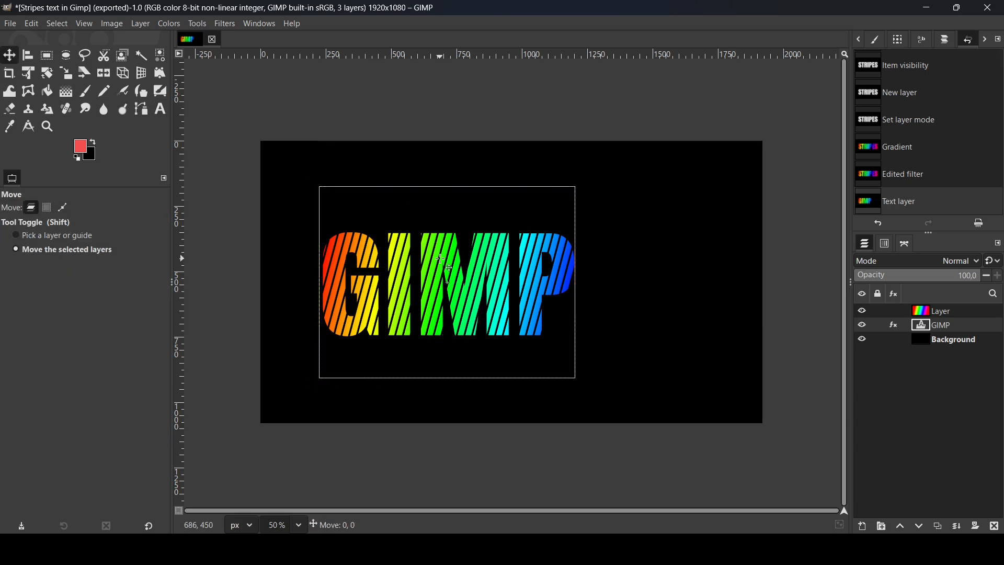
left_click_drag(449, 272, 539, 292)
Temporarily hide the GIMP and Background layers to examine the gradient layer and its blend mode, and show both layers again.
left_click(863, 325)
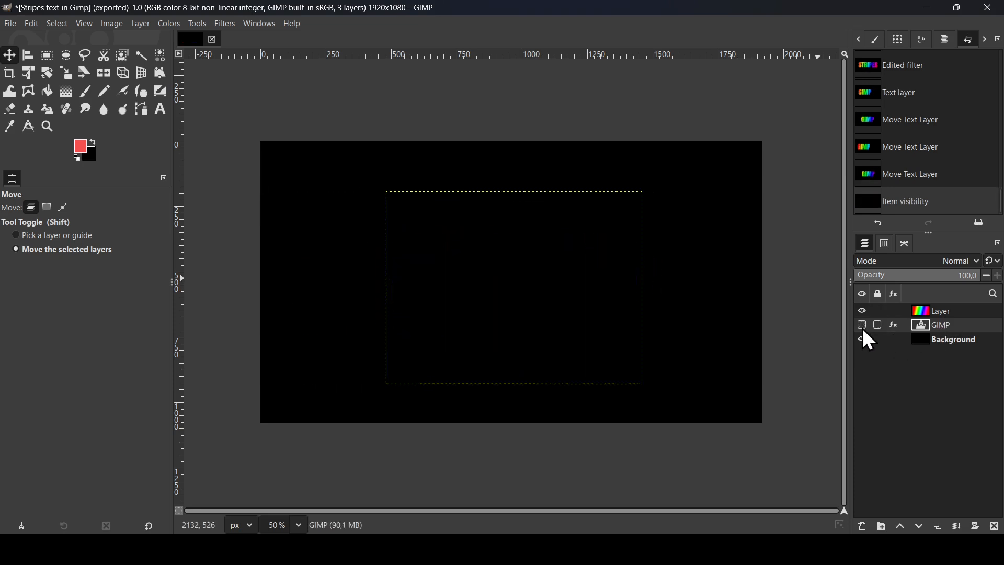
left_click(862, 339)
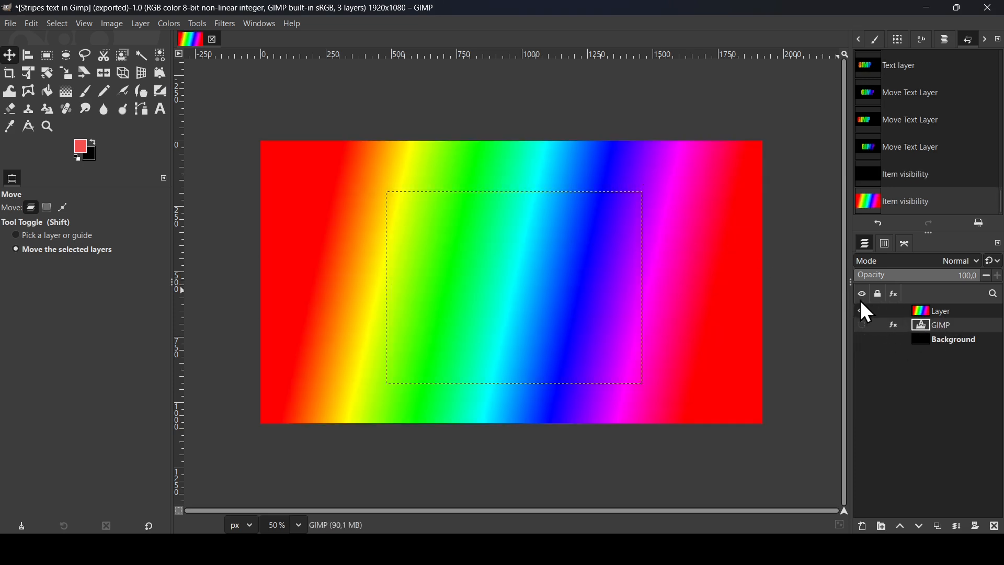
left_click(923, 314)
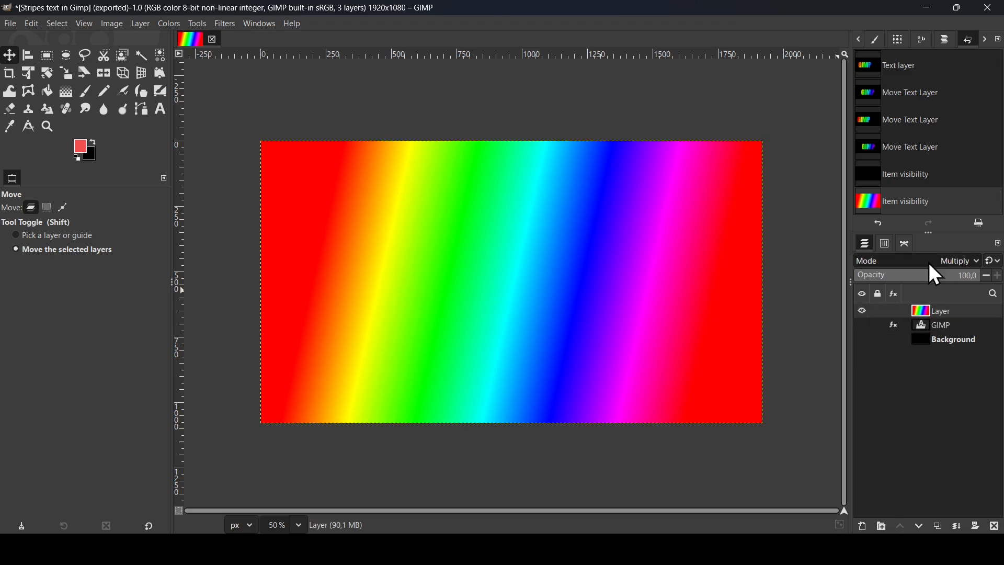
left_click(862, 325)
left_click(862, 339)
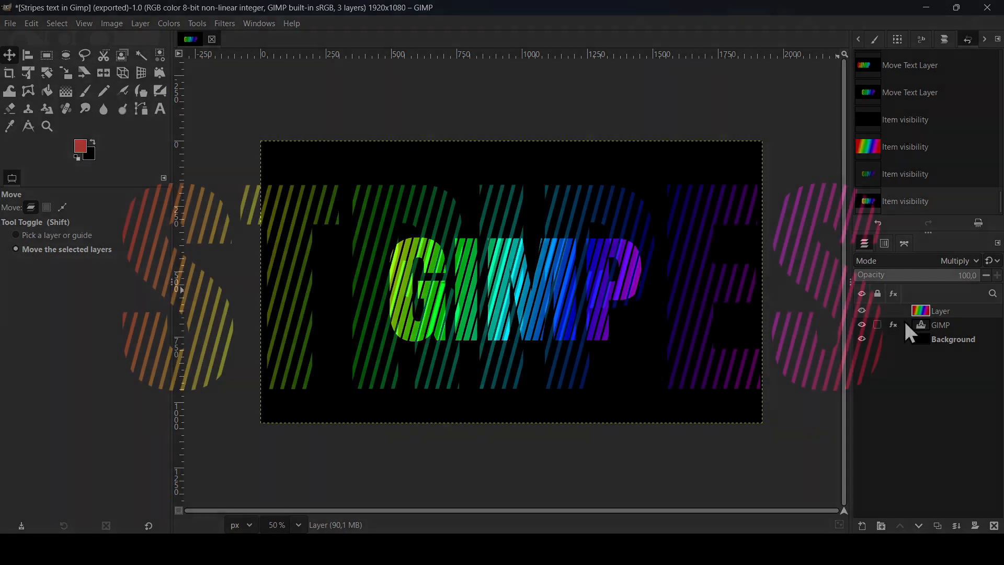